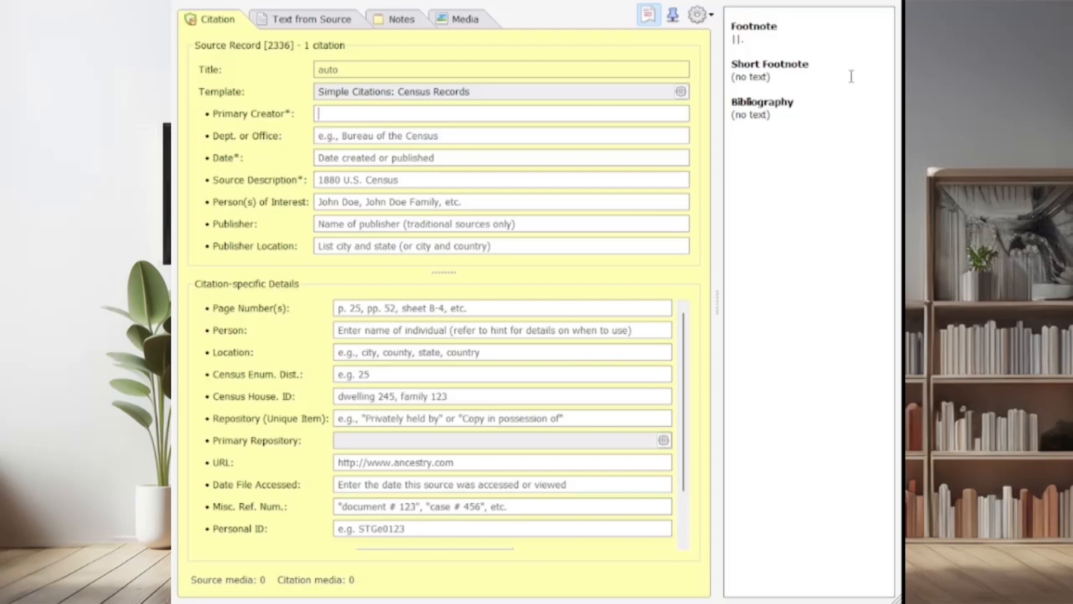
Set the census source's primary creator to "United States" and its department or office to "Bureau of the Census"
{"action": "type", "text": "United States"}
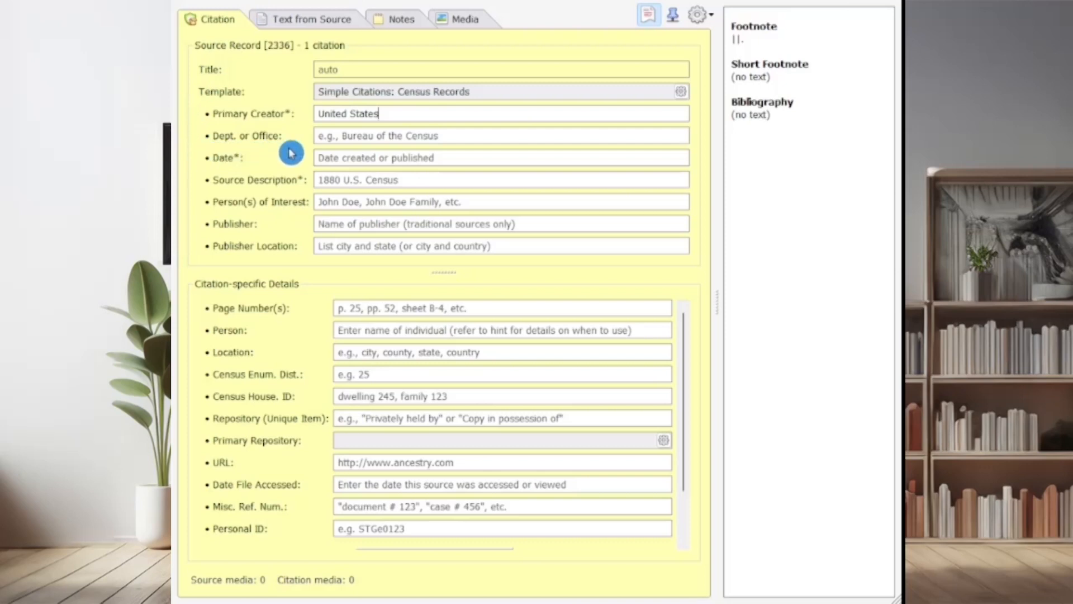
{"action": "left_click", "coordinate": [352, 134]}
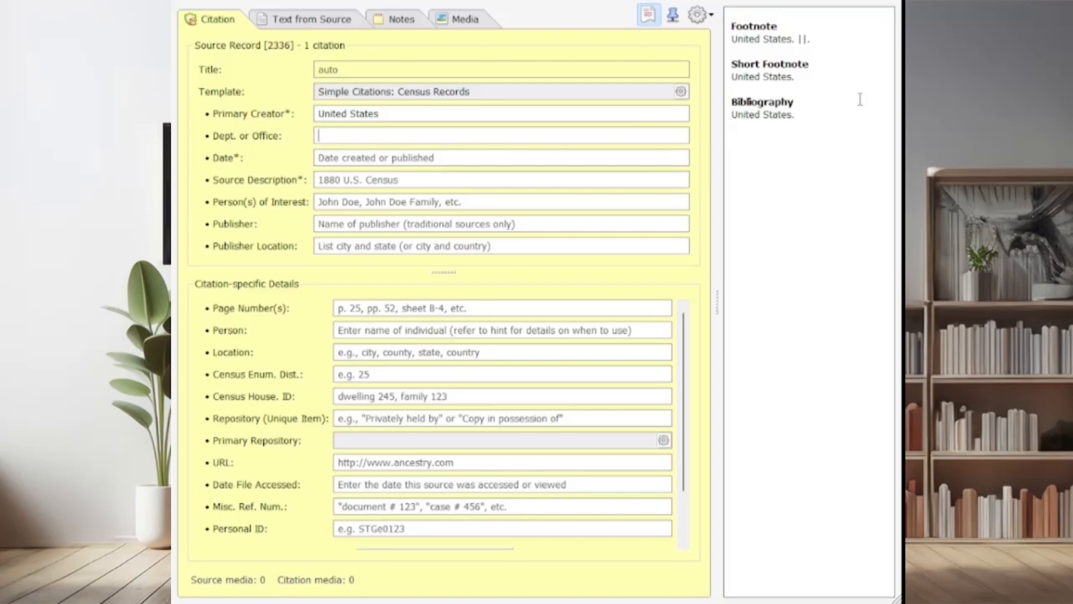
{"action": "type", "text": "Bureau of the Census"}
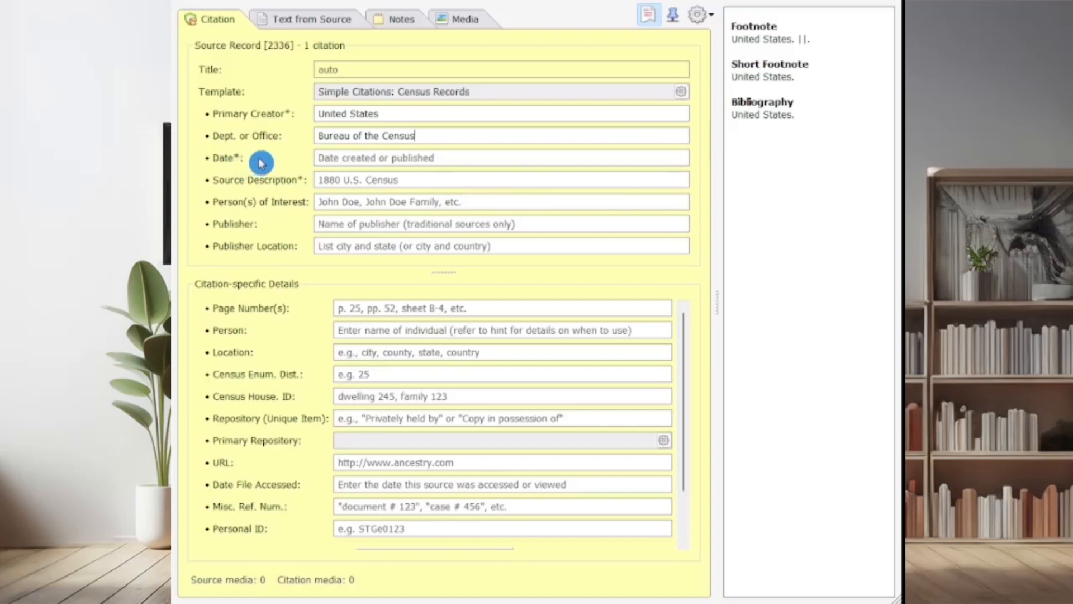
{"action": "key", "text": "Tab"}
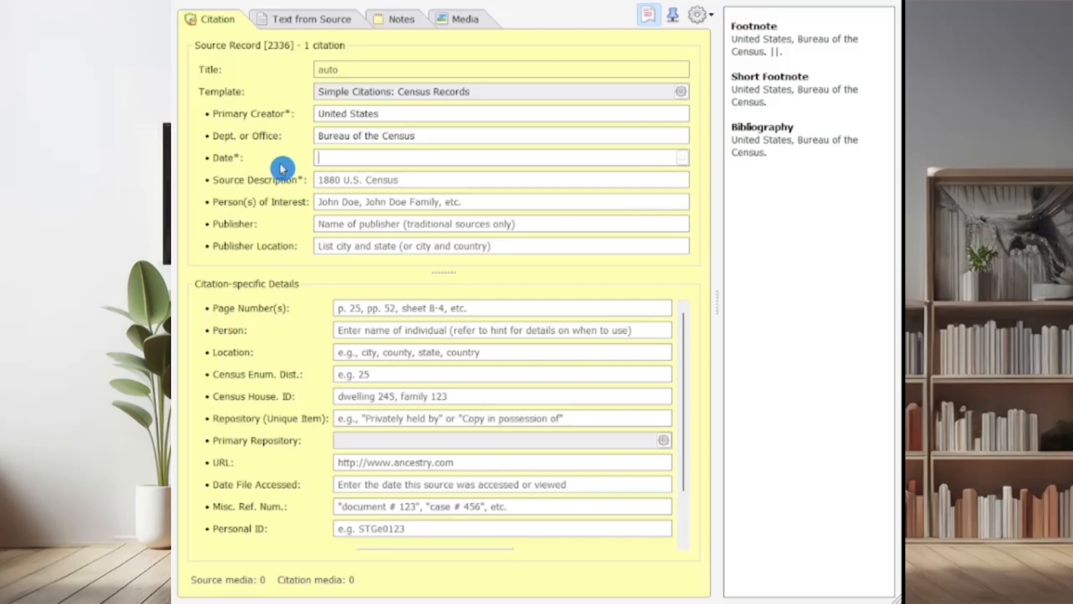
Set the date of the census source to 1 Apr 1930
{"action": "type", "text": "1 apr 1930"}
{"action": "key", "text": "Tab"}
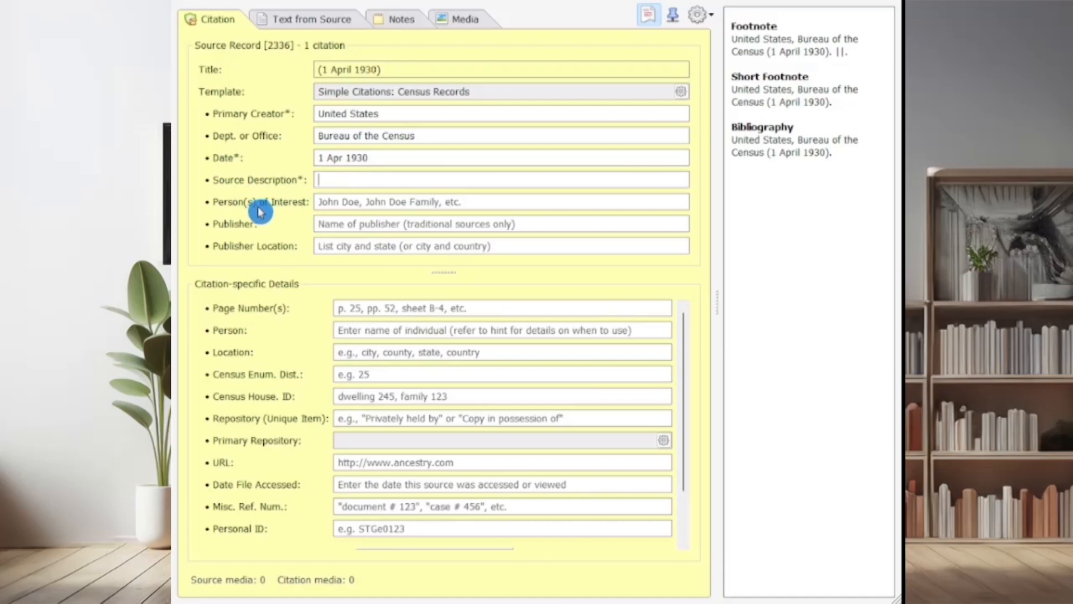
Enter "1930 U.S. Census" as the source description
{"action": "type", "text": "130"}
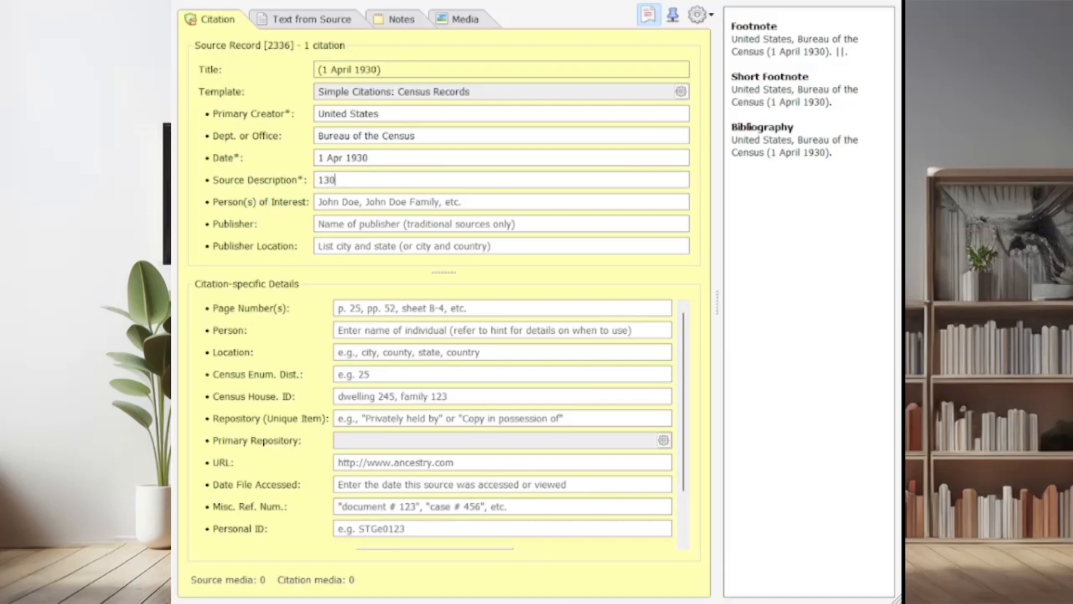
{"action": "key", "text": "BackSpace"}
{"action": "key", "text": "BackSpace"}
{"action": "type", "text": "930 1"}
{"action": "type", "text": "."}
{"action": "key", "text": "BackSpace"}
{"action": "key", "text": "BackSpace"}
{"action": "type", "text": "IU.S. Census"}
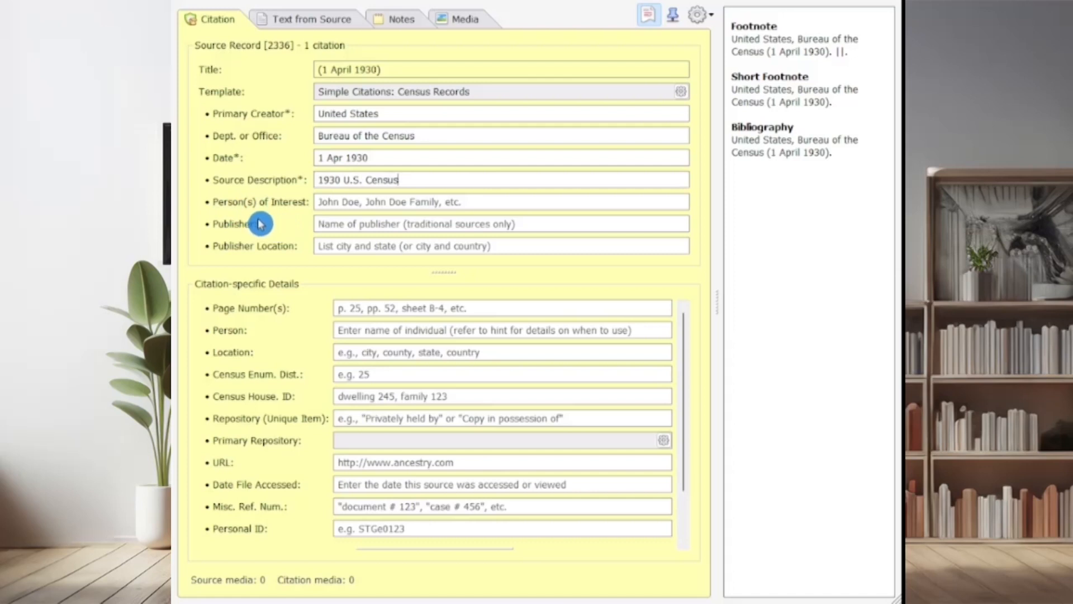
{"action": "key", "text": "Tab"}
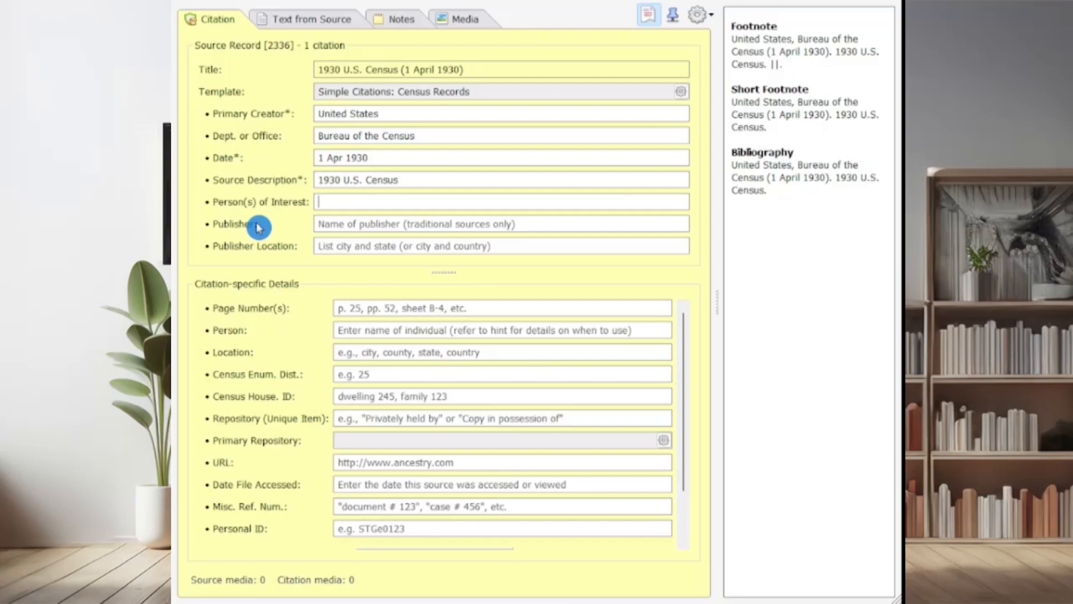
Enter the family's name as the persons of interest and set the page number to "sheet A-1"
{"action": "type", "text": "Jo"}
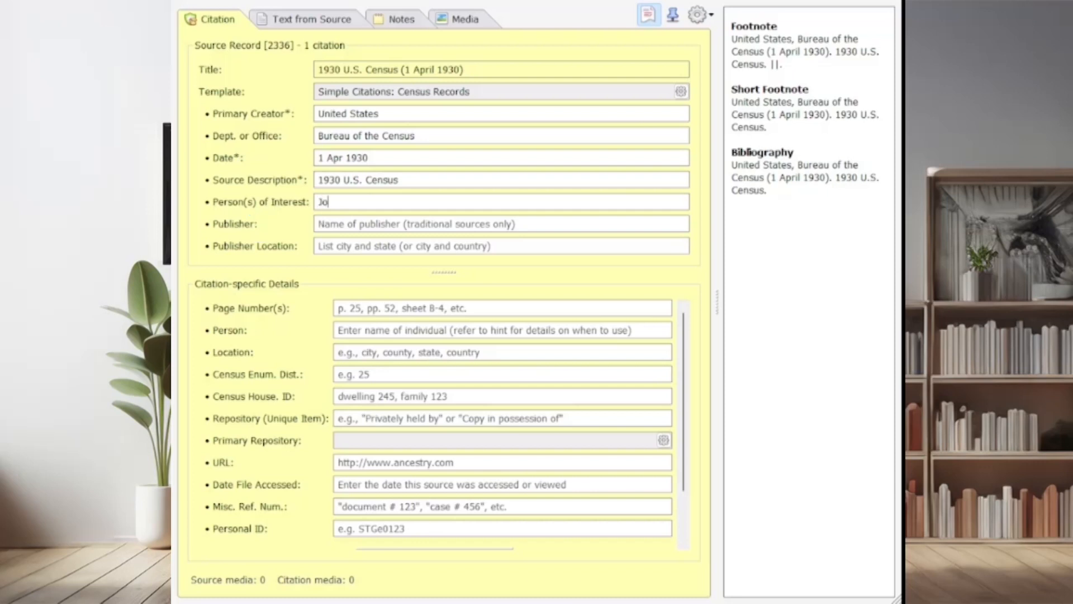
{"action": "type", "text": "hn Doe Family"}
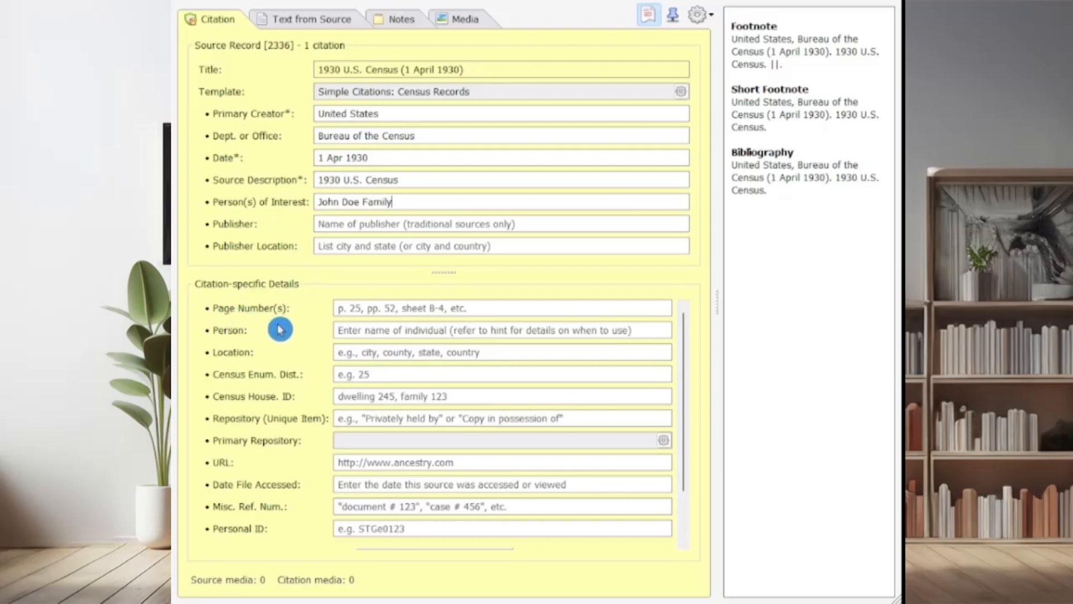
{"action": "left_click", "coordinate": [343, 308]}
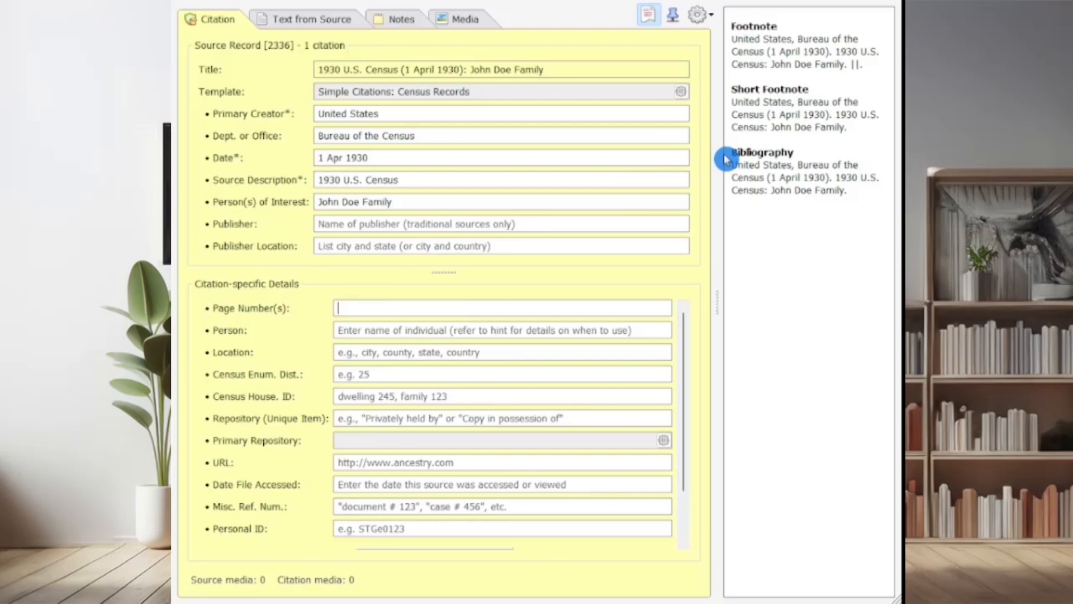
{"action": "type", "text": "she"}
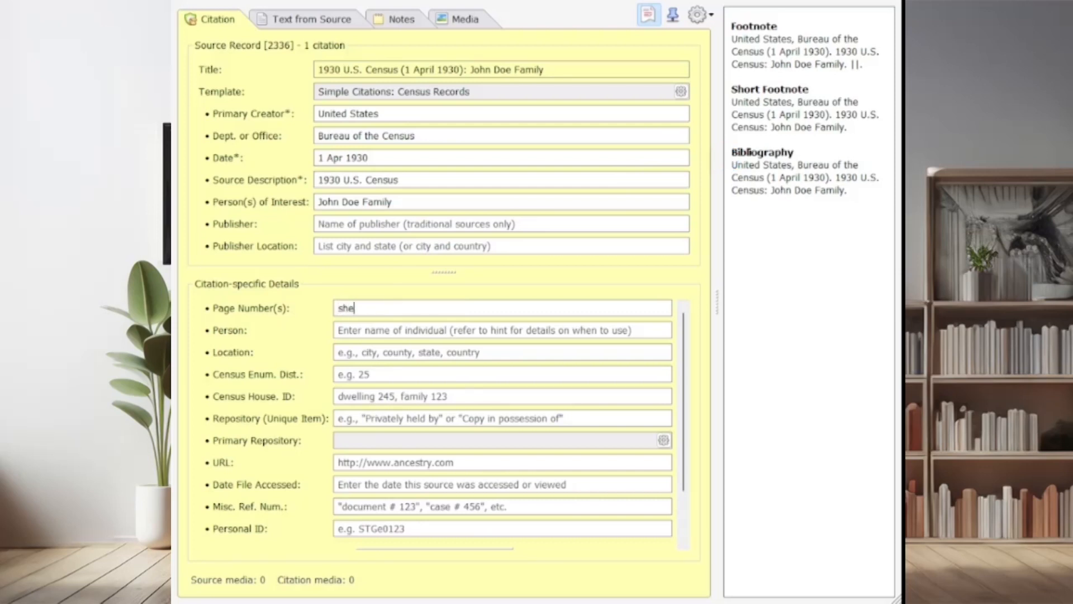
{"action": "type", "text": "et A-1"}
{"action": "key", "text": "Tab"}
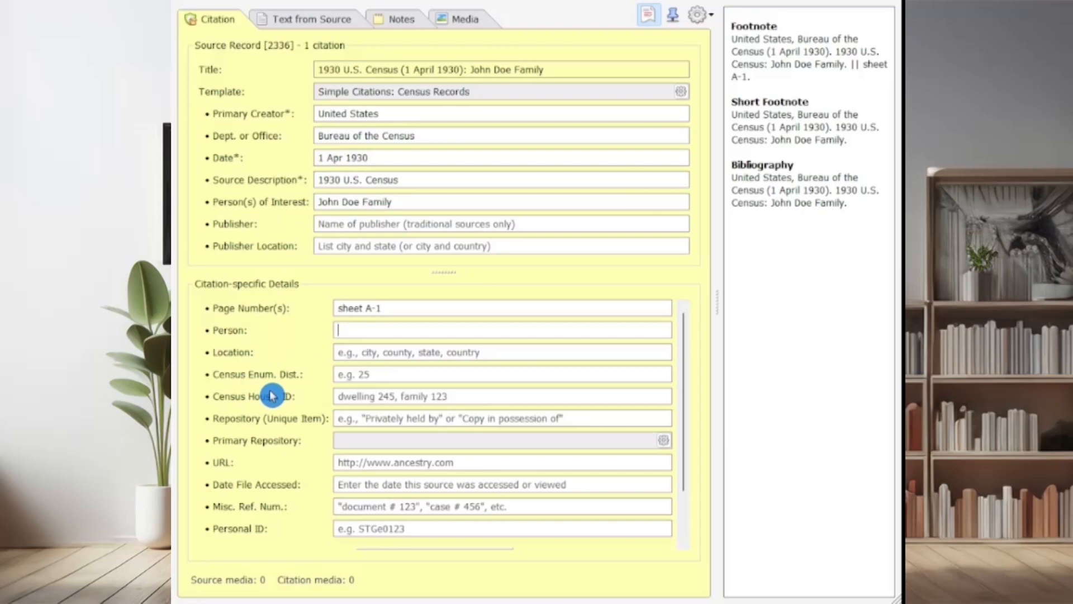
Enter the individual's full name as the person and set the location to "Los Angeles, Los Angeles County, California, United States"
{"action": "type", "text": "Mary B"}
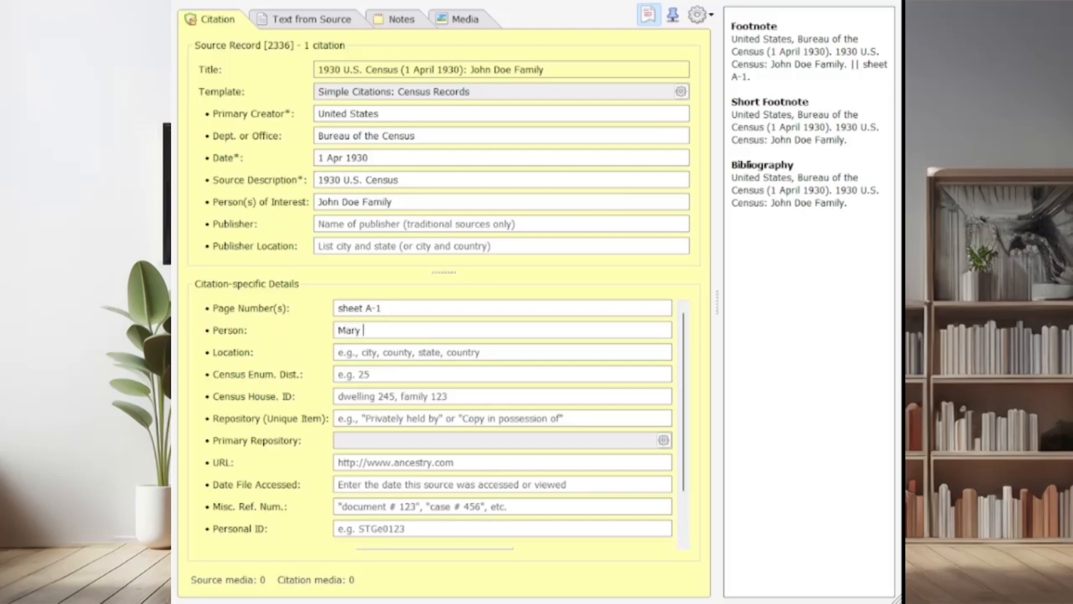
{"action": "type", "text": "rown"}
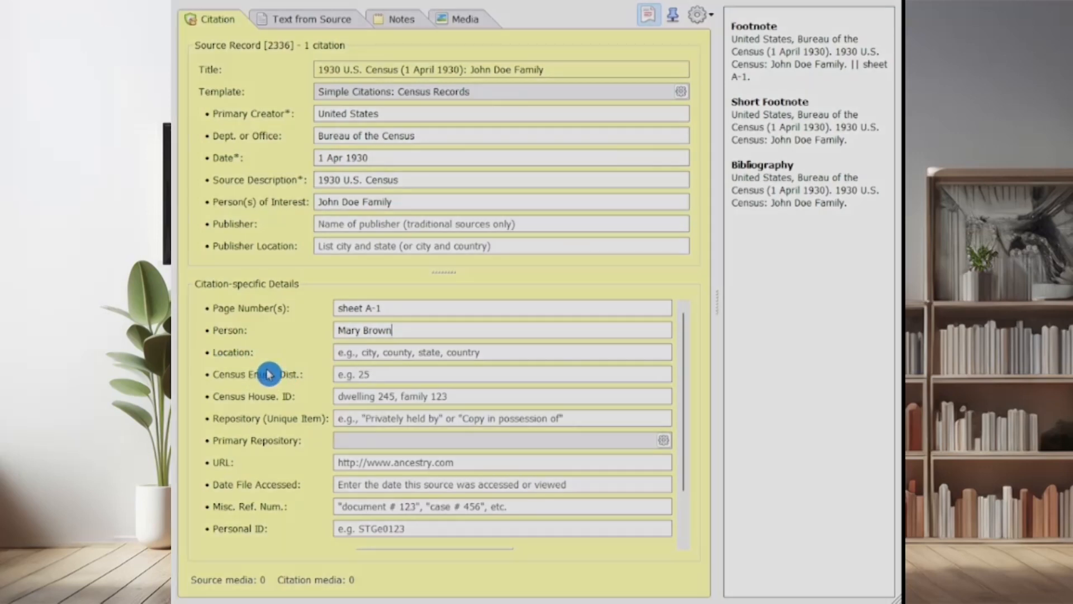
{"action": "left_click", "coordinate": [336, 354]}
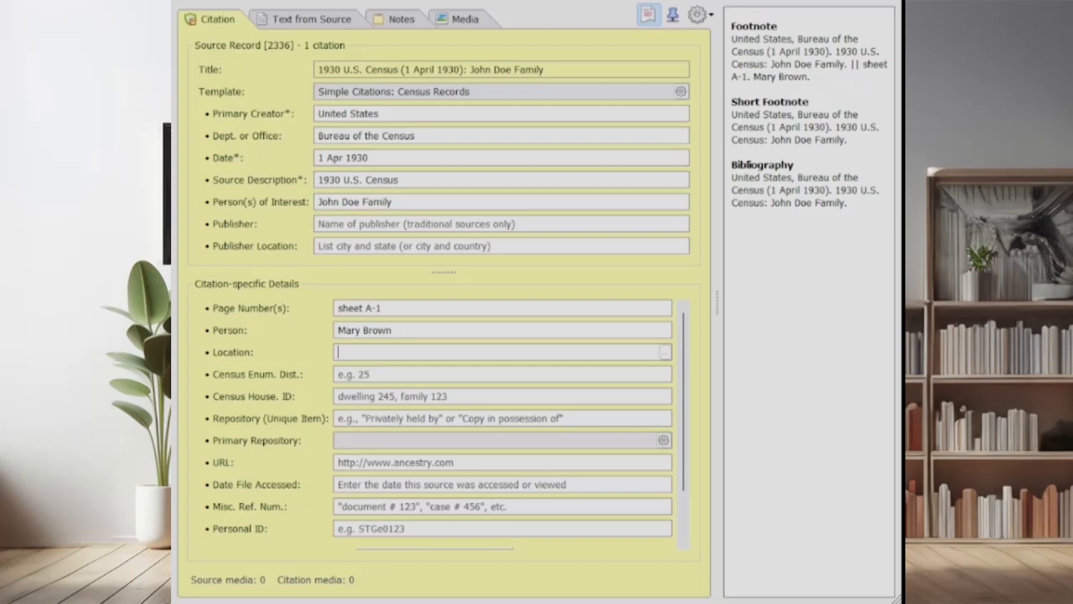
{"action": "type", "text": "L"}
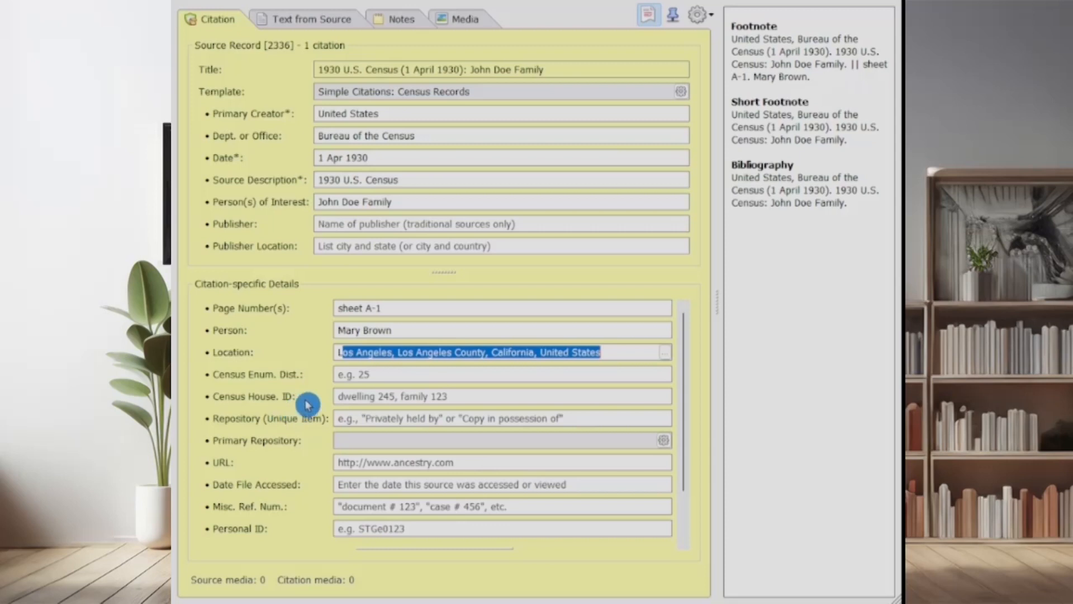
Set the census enumeration district to 36 and the census house ID to "dwelling 25, family 26"
{"action": "left_click", "coordinate": [348, 379]}
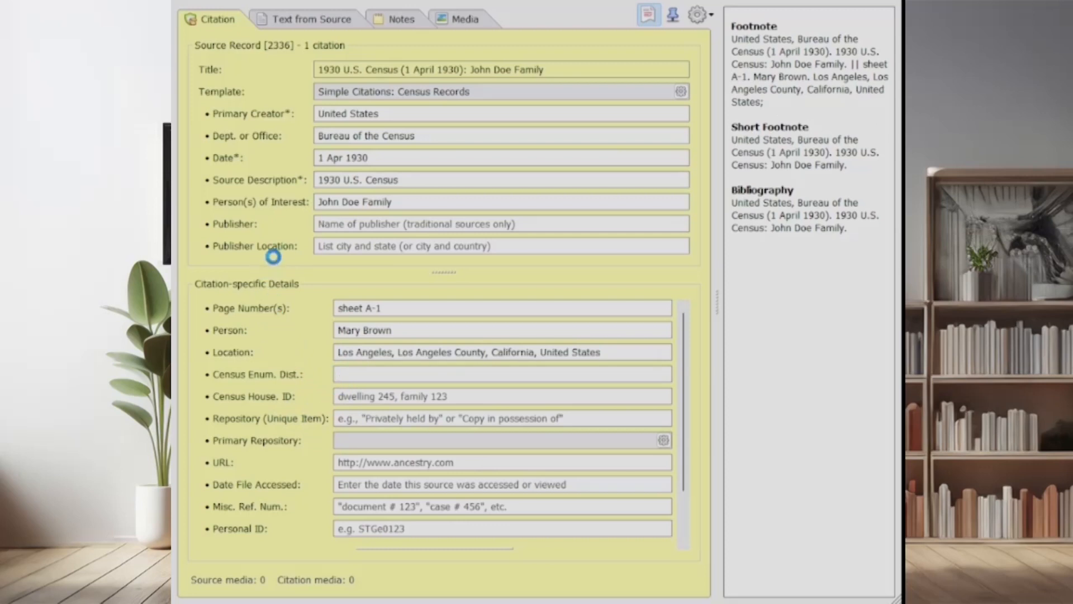
{"action": "type", "text": "36"}
{"action": "key", "text": "Tab"}
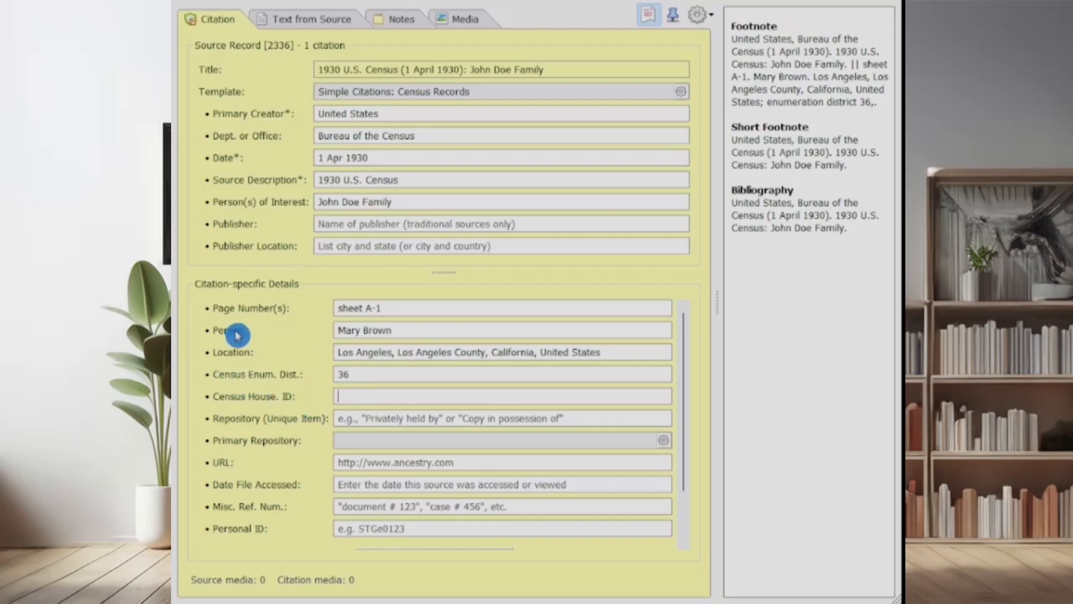
{"action": "type", "text": "dwel"}
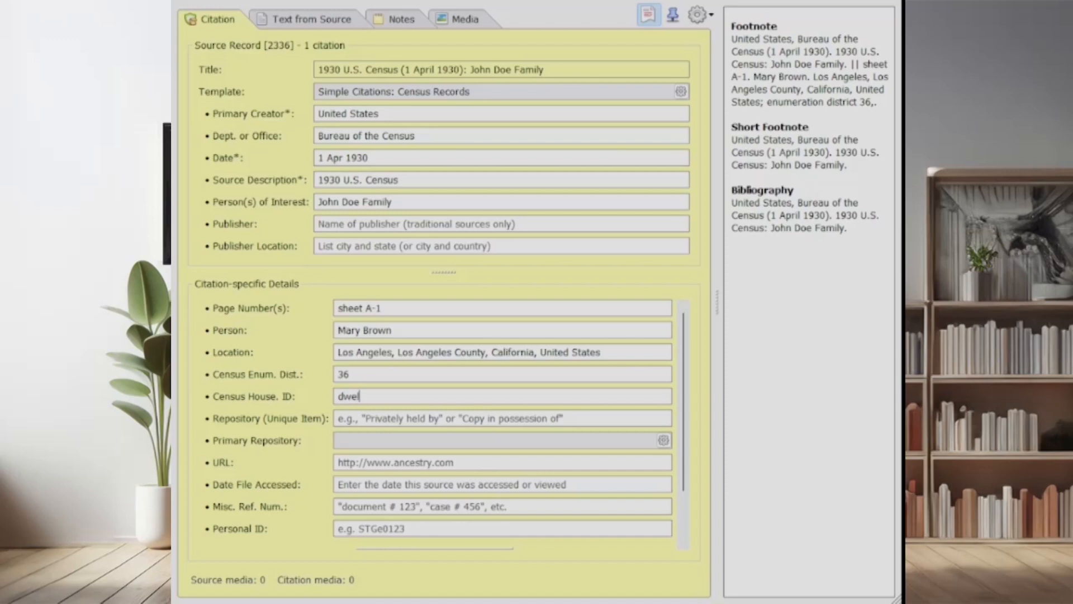
{"action": "type", "text": "ling 25, family 26"}
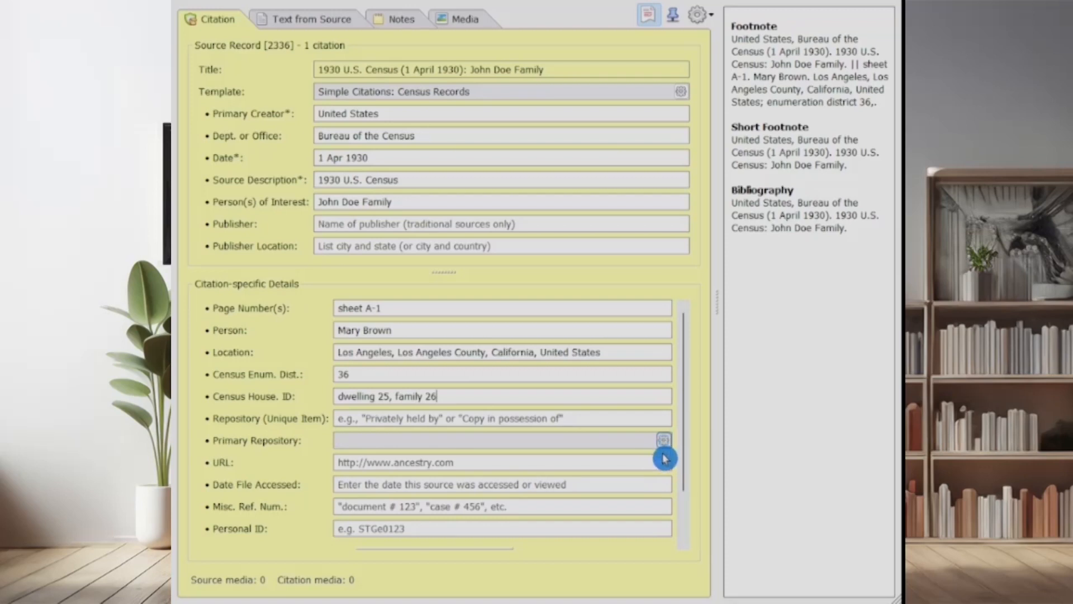
{"action": "left_click", "coordinate": [665, 443]}
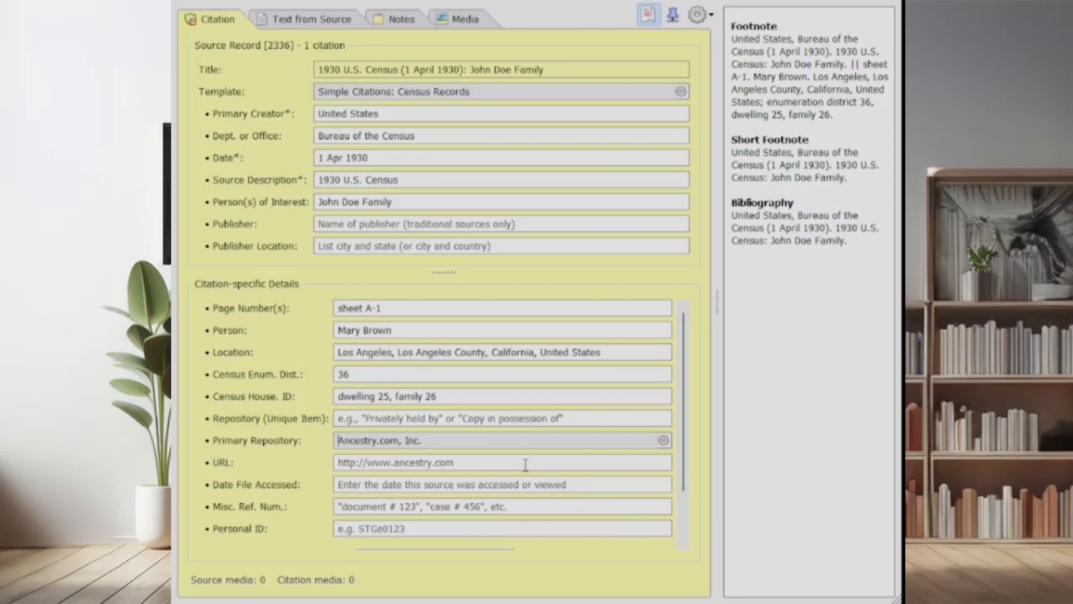
{"action": "left_click", "coordinate": [356, 459]}
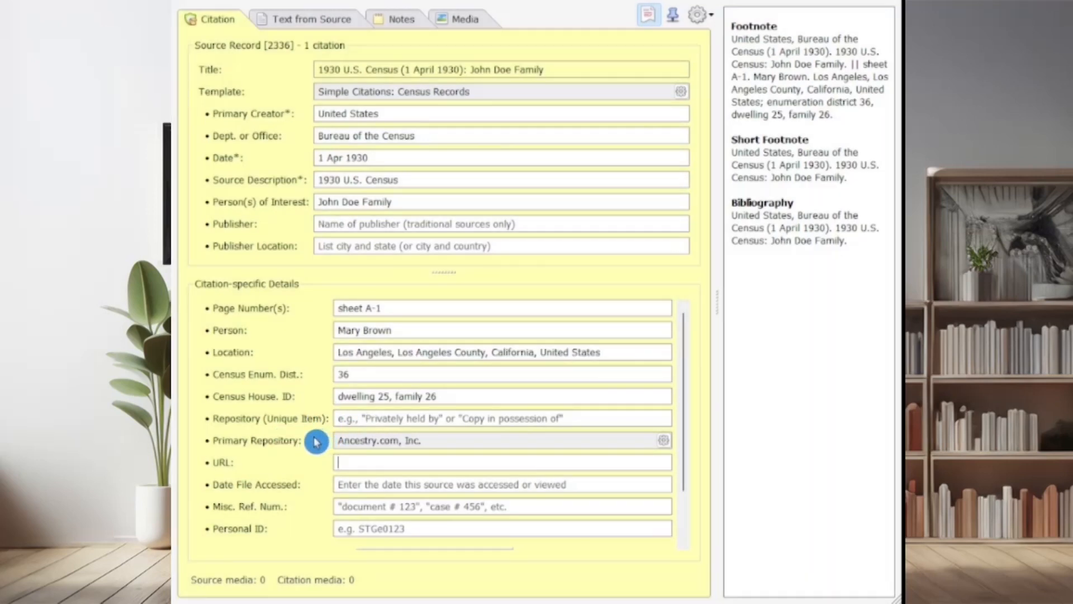
{"action": "type", "text": "https://www.ancestry.com/asfdasf"}
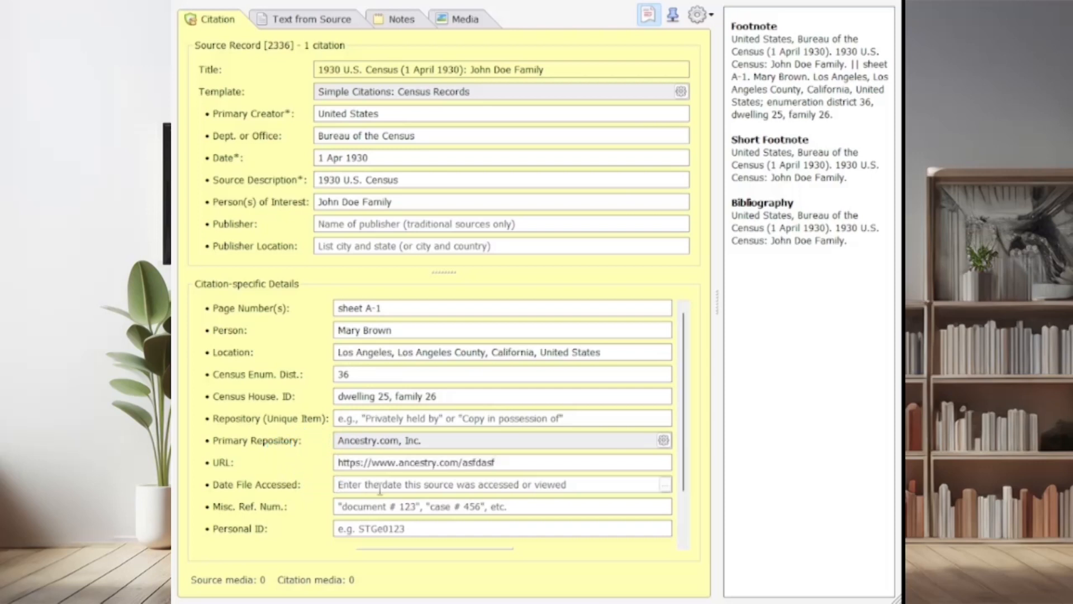
{"action": "left_click", "coordinate": [509, 468]}
{"action": "left_click", "coordinate": [534, 473]}
Set the date file accessed to 19 Jan 2024, skip the miscellaneous reference number and go to the Personal ID field
{"action": "left_click", "coordinate": [554, 484]}
{"action": "left_click", "coordinate": [555, 488]}
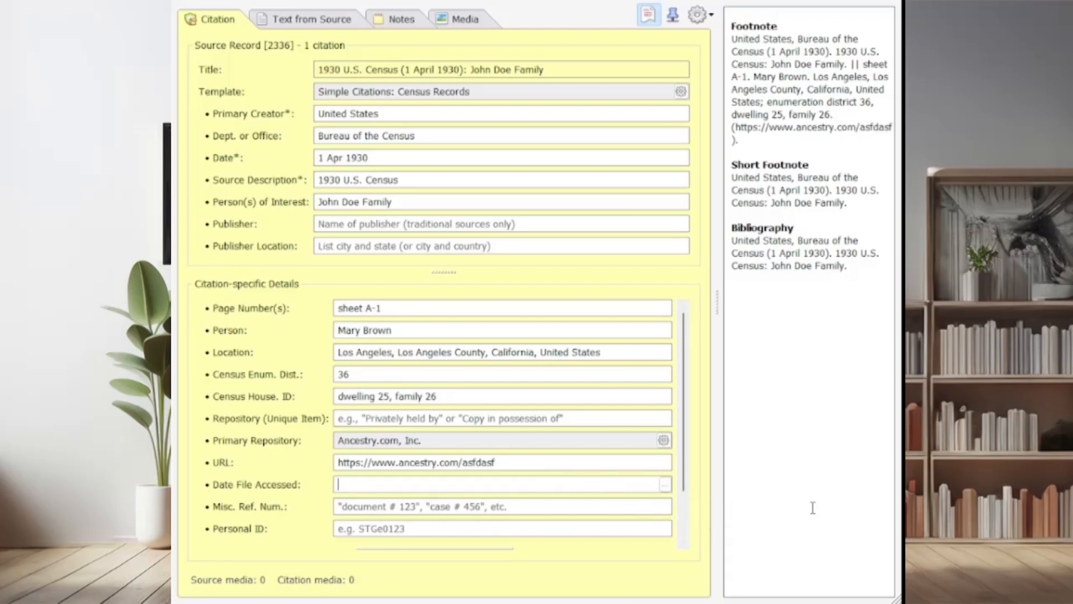
{"action": "type", "text": "19 jan 2024"}
{"action": "key", "text": "Tab"}
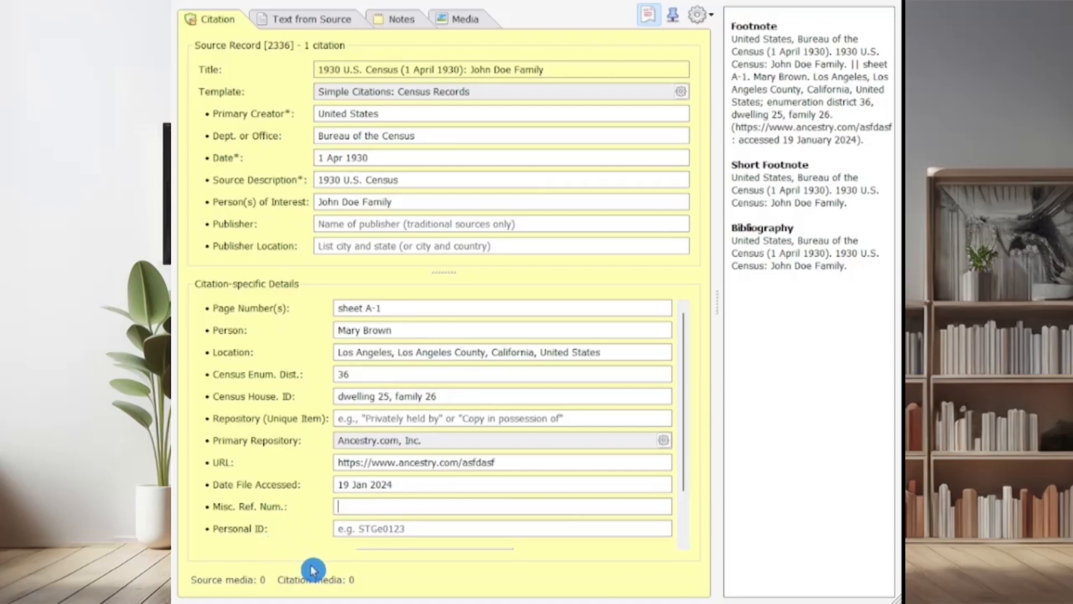
{"action": "left_click", "coordinate": [400, 527]}
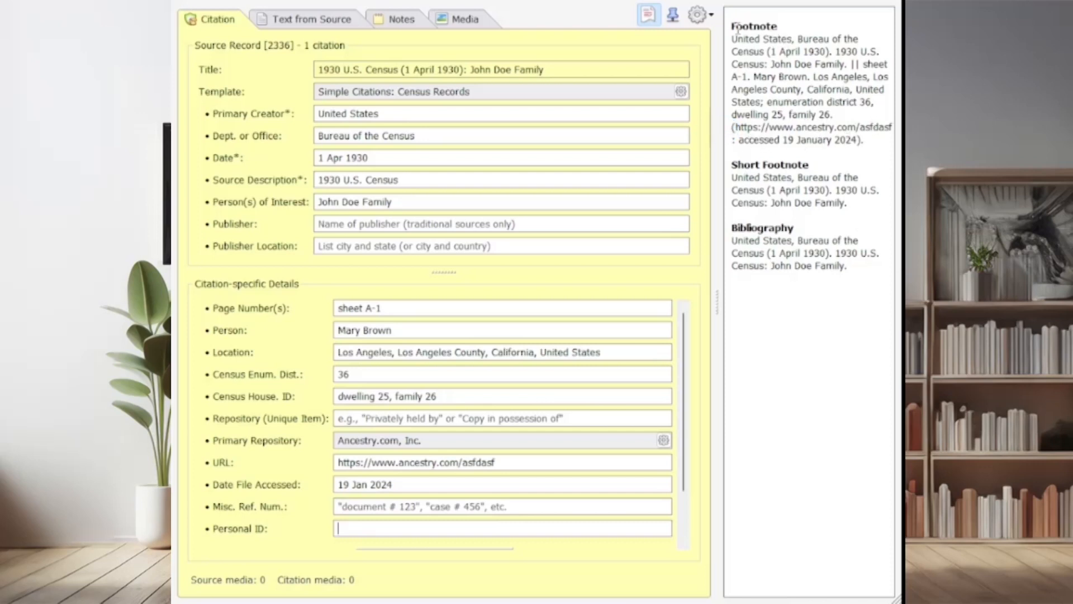
Copy the complete generated footnote text of the census citation from the preview
{"action": "left_click_drag", "start_coordinate": [732, 41], "coordinate": [869, 151]}
{"action": "key", "text": "ctrl+c"}
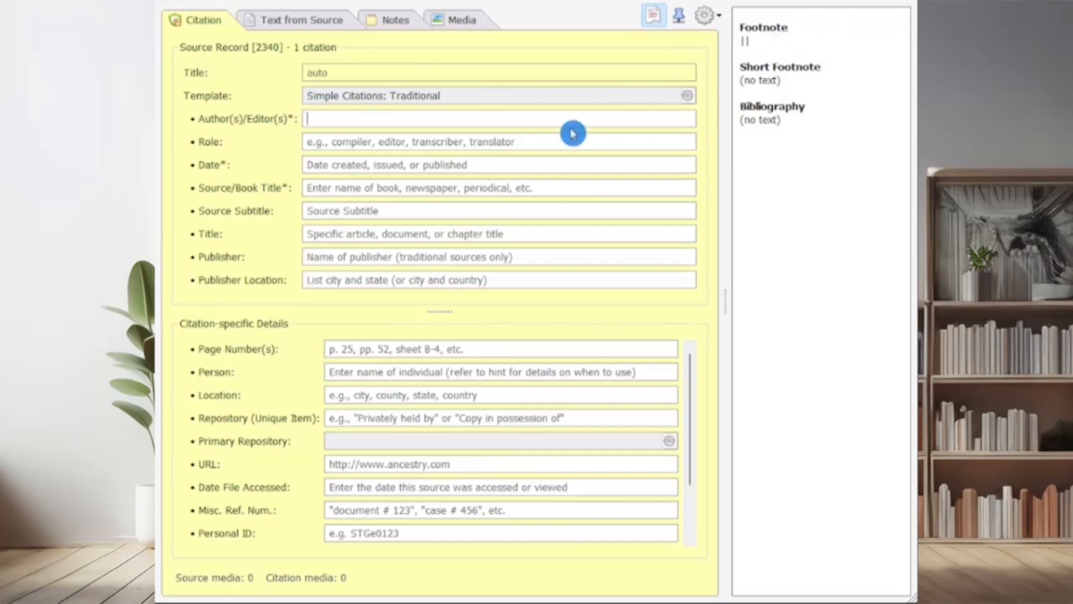
In the Traditional template citation, enter the author's full name and set the role to "editor"
{"action": "left_click", "coordinate": [333, 118]}
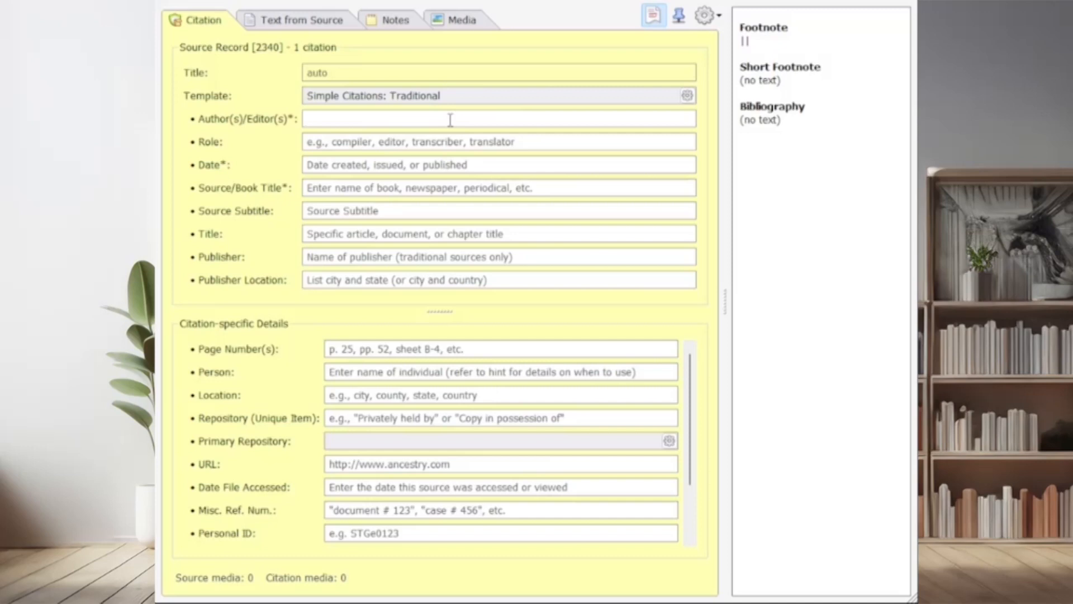
{"action": "type", "text": "Martin Crowley"}
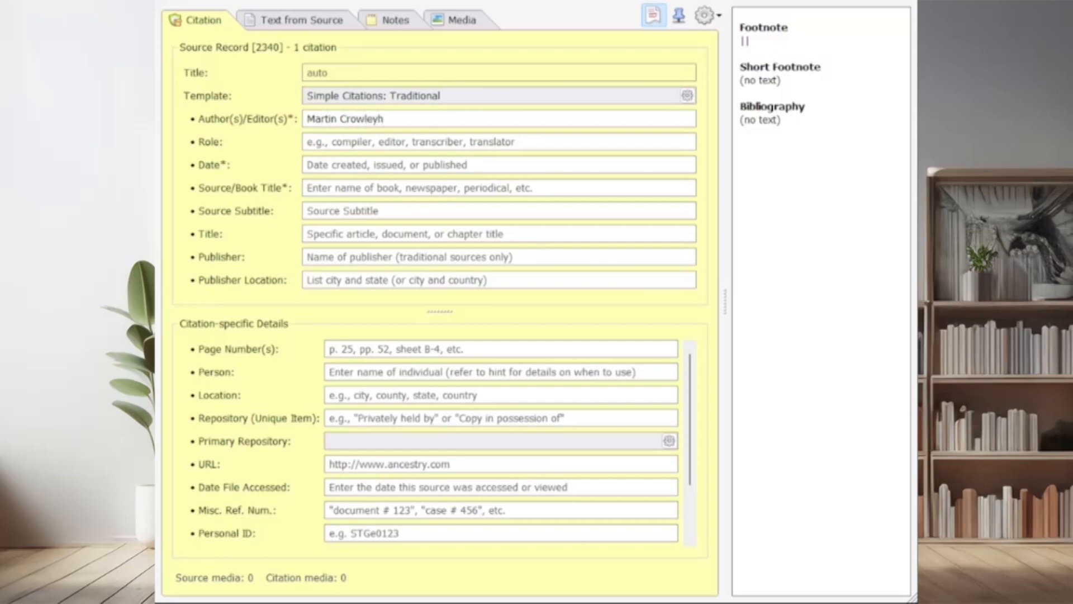
{"action": "left_click", "coordinate": [351, 140]}
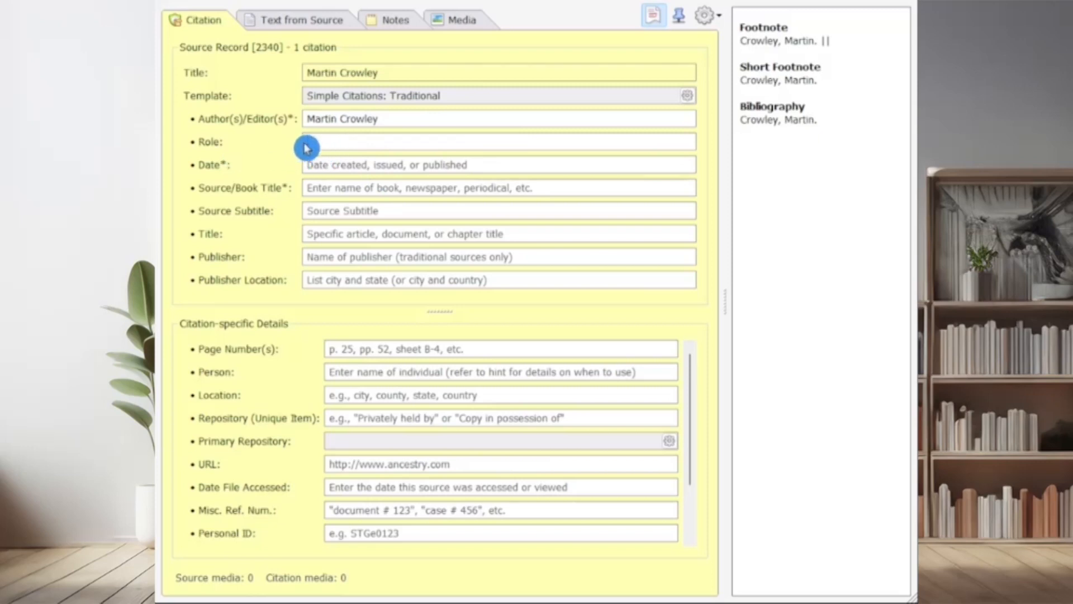
{"action": "type", "text": "edi"}
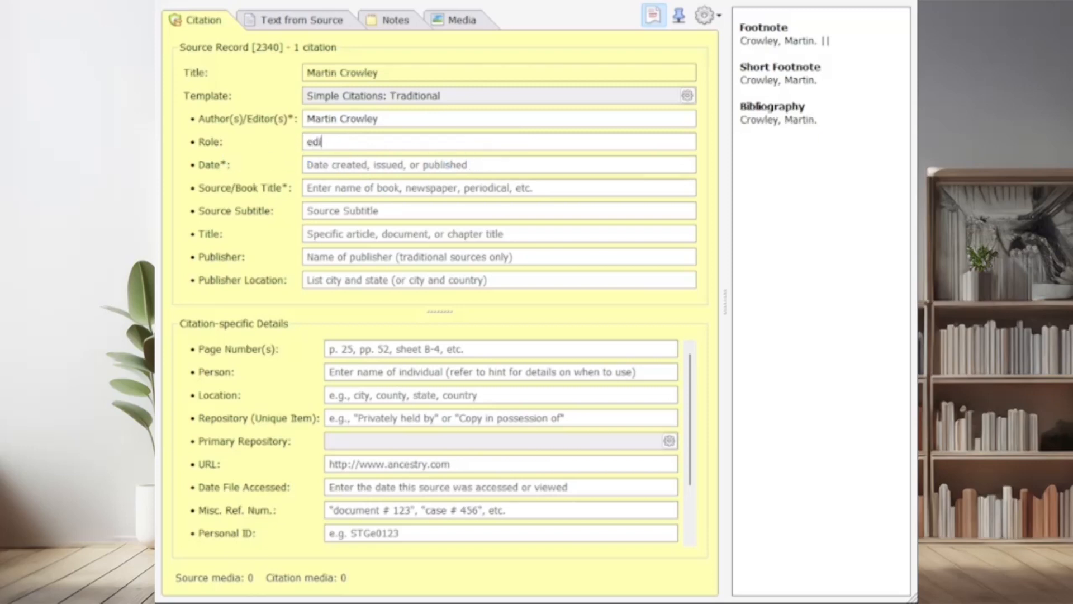
{"action": "type", "text": "tor"}
Set the book source's date to 1890 and its source/book title to "History of the American Farm"
{"action": "left_click", "coordinate": [485, 169]}
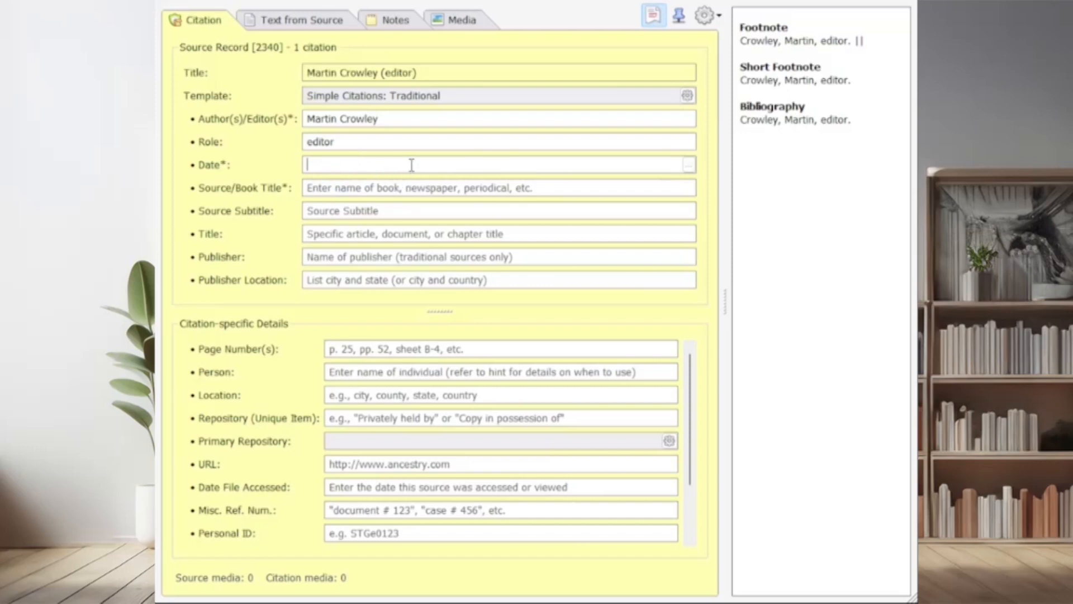
{"action": "type", "text": "1890"}
{"action": "left_click", "coordinate": [427, 190]}
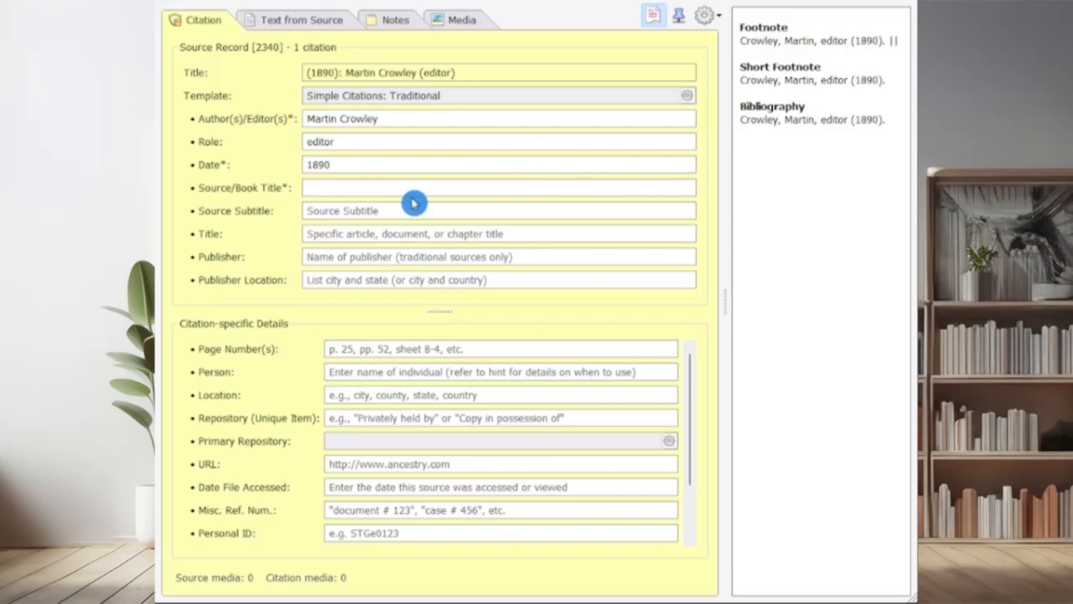
{"action": "type", "text": "History"}
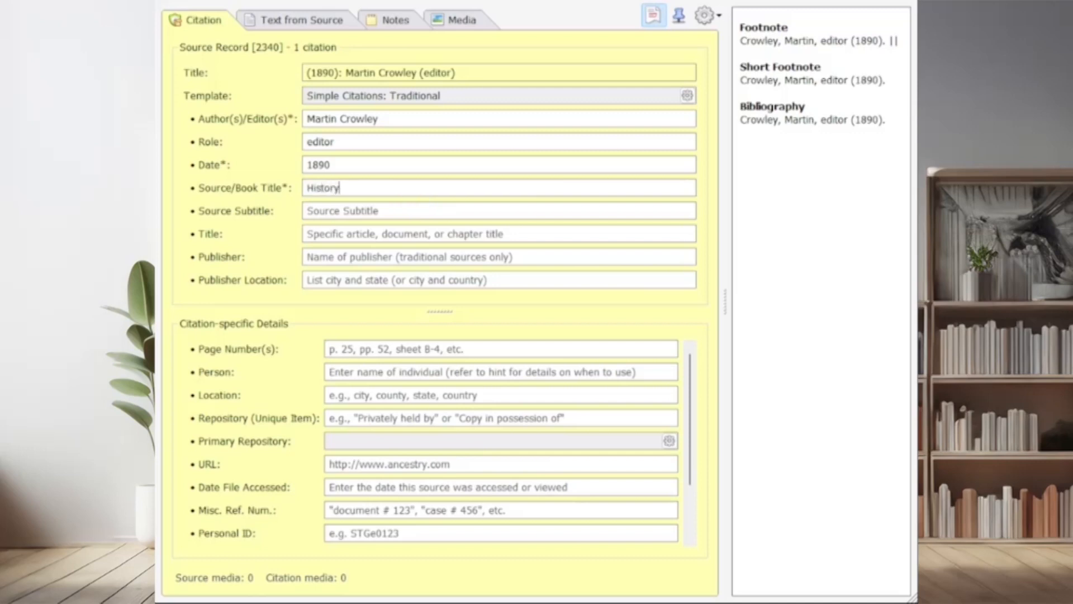
{"action": "type", "text": " of the American "}
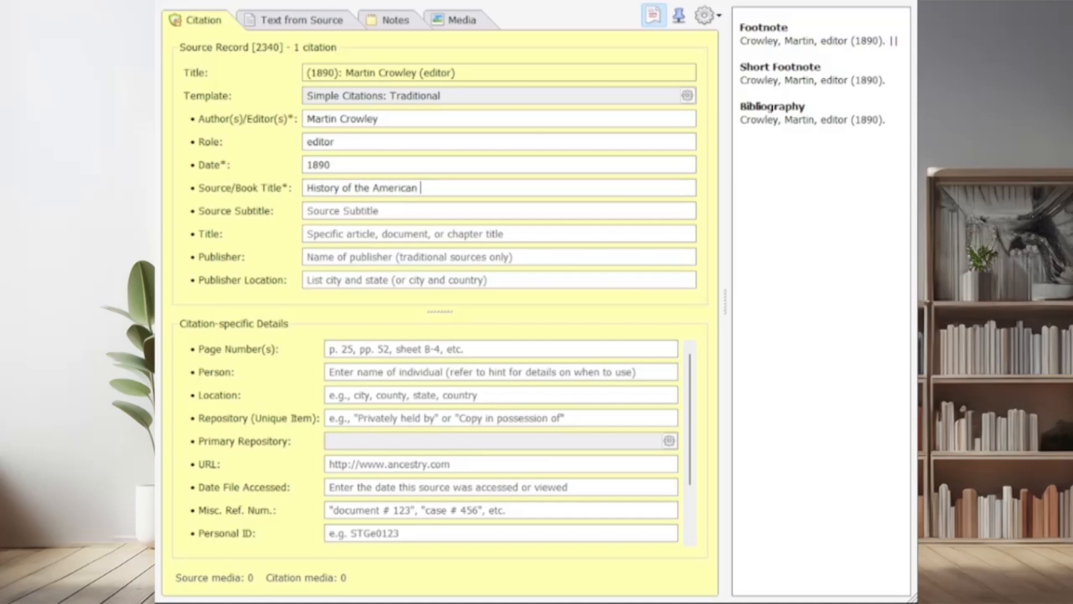
{"action": "type", "text": "Farm"}
Enter "Berks County Families" as the source subtitle
{"action": "left_click", "coordinate": [324, 215]}
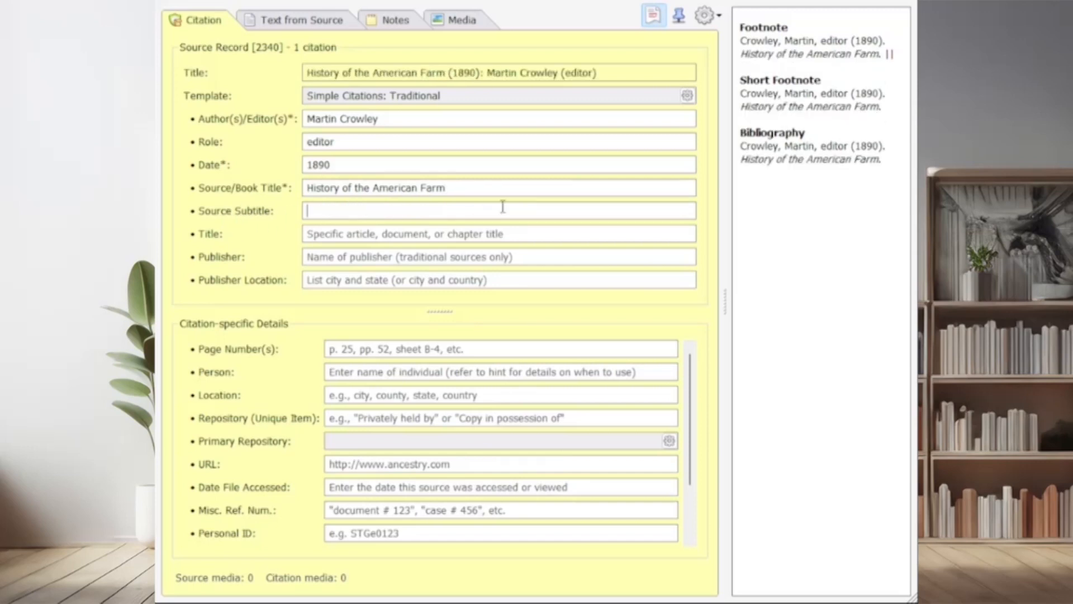
{"action": "type", "text": "Berks County Famil"}
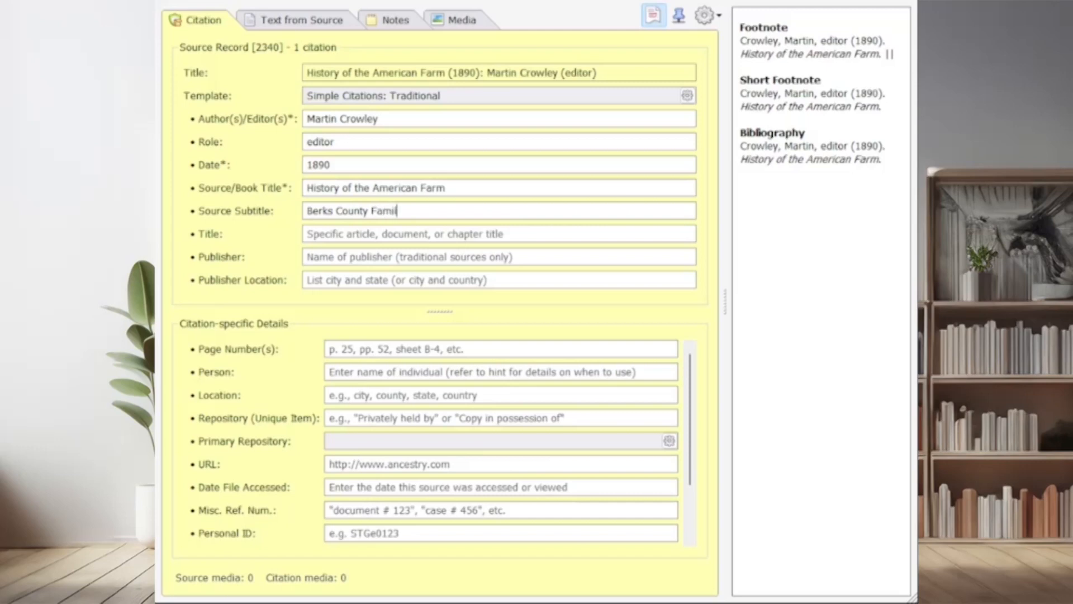
{"action": "type", "text": "ies"}
{"action": "key", "text": "Tab"}
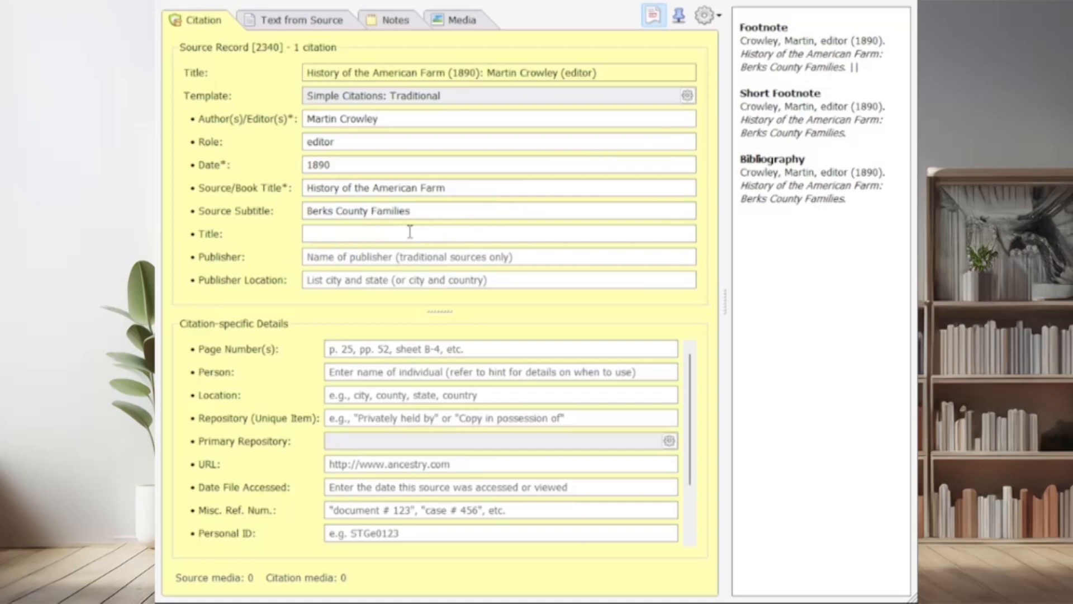
Leave the chapter title blank and set the publisher to "Berks County Publishing Company"
{"action": "left_click", "coordinate": [396, 259]}
{"action": "left_click", "coordinate": [307, 280]}
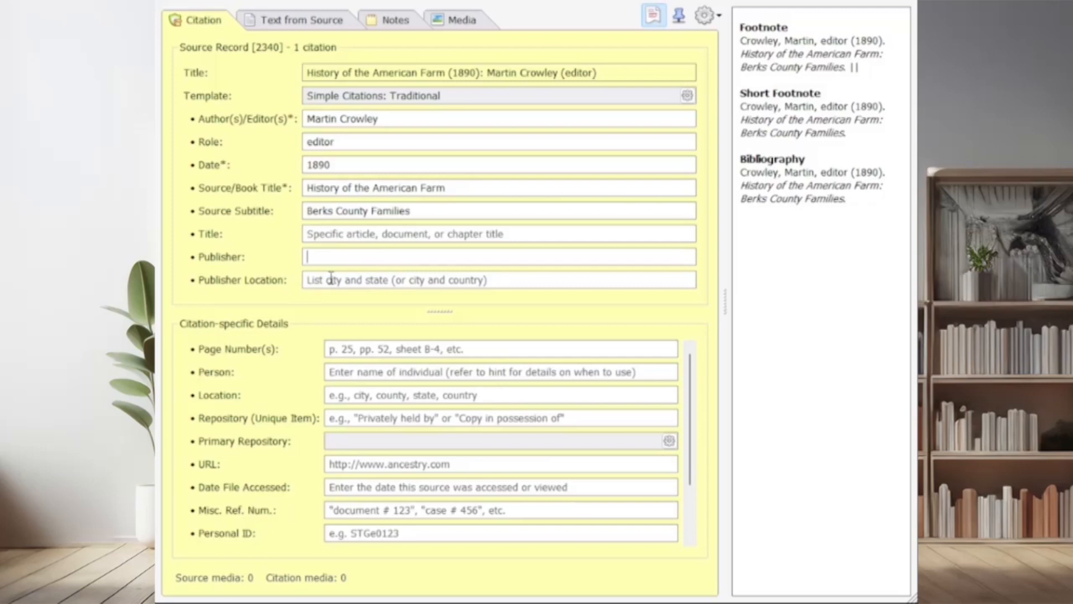
{"action": "type", "text": "Berks County Publish"}
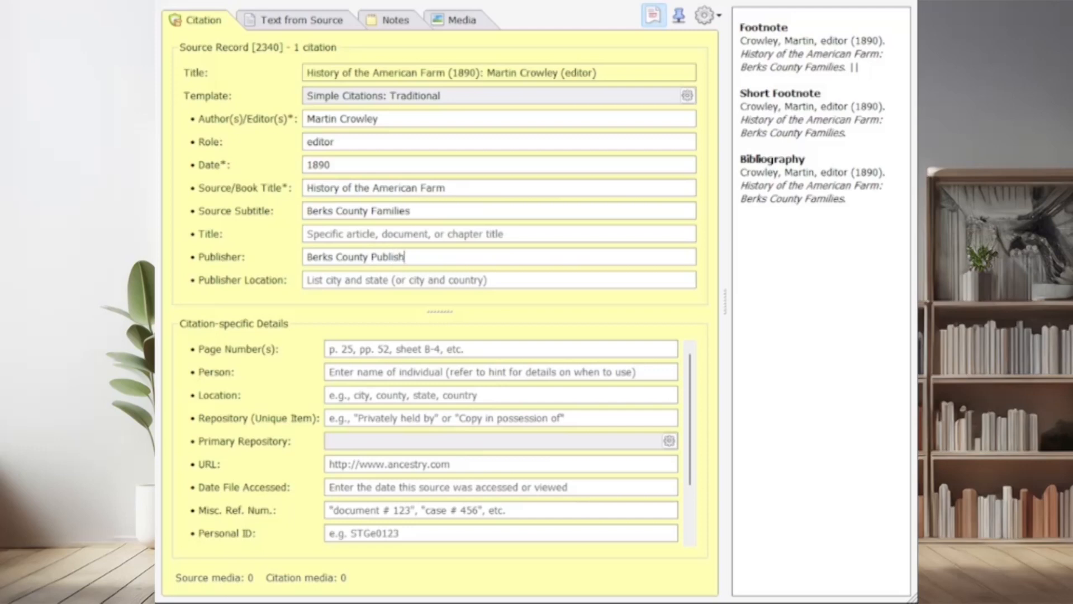
{"action": "type", "text": "ing Company"}
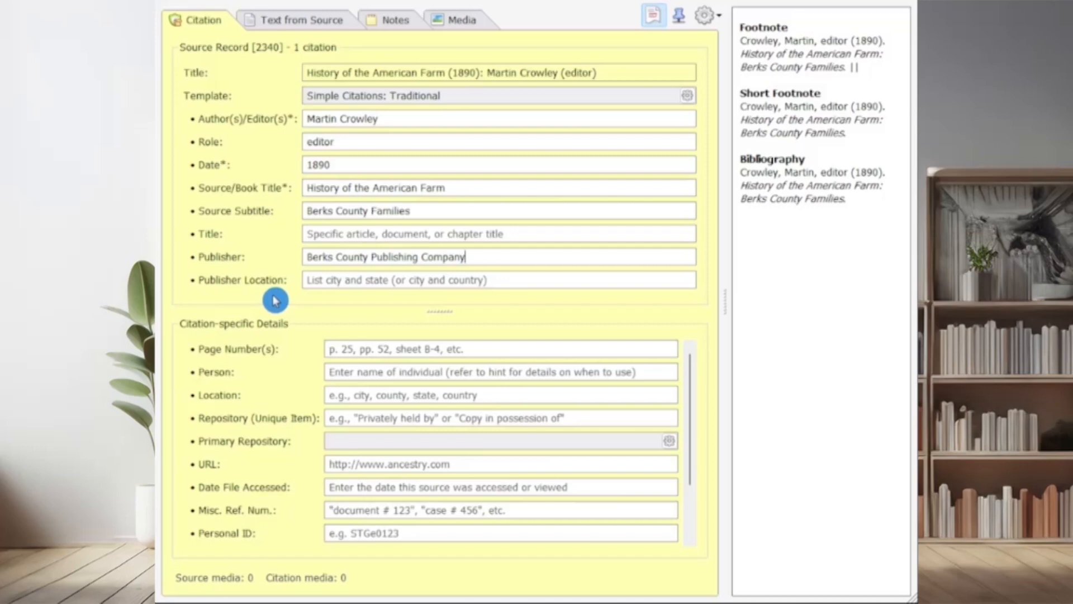
Set the publisher location to "Philadelphia, Pennyslvania"
{"action": "left_click", "coordinate": [338, 285]}
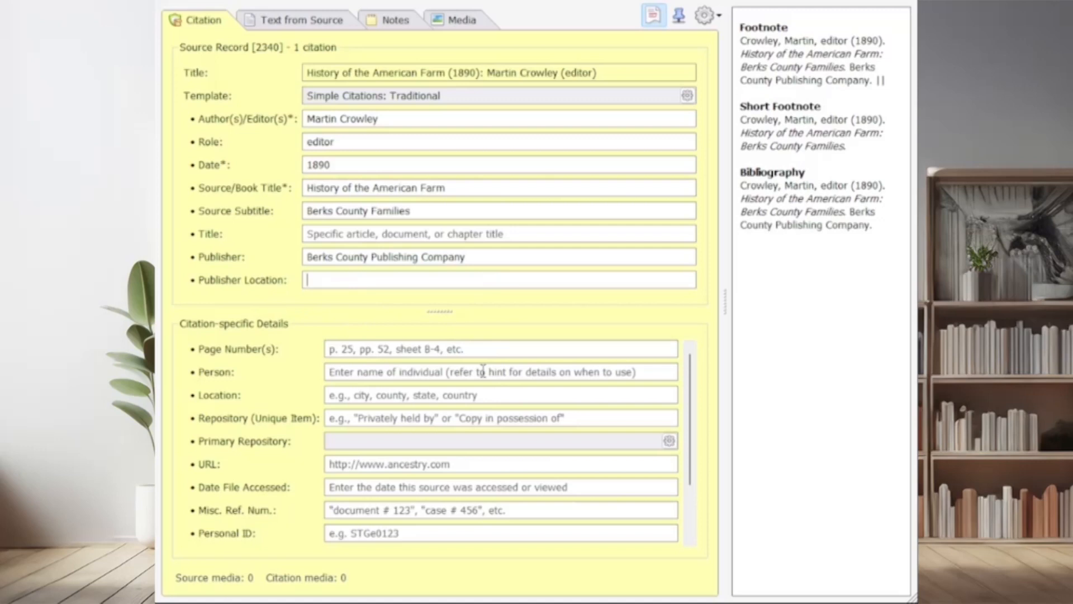
{"action": "type", "text": "Philadelphia, "}
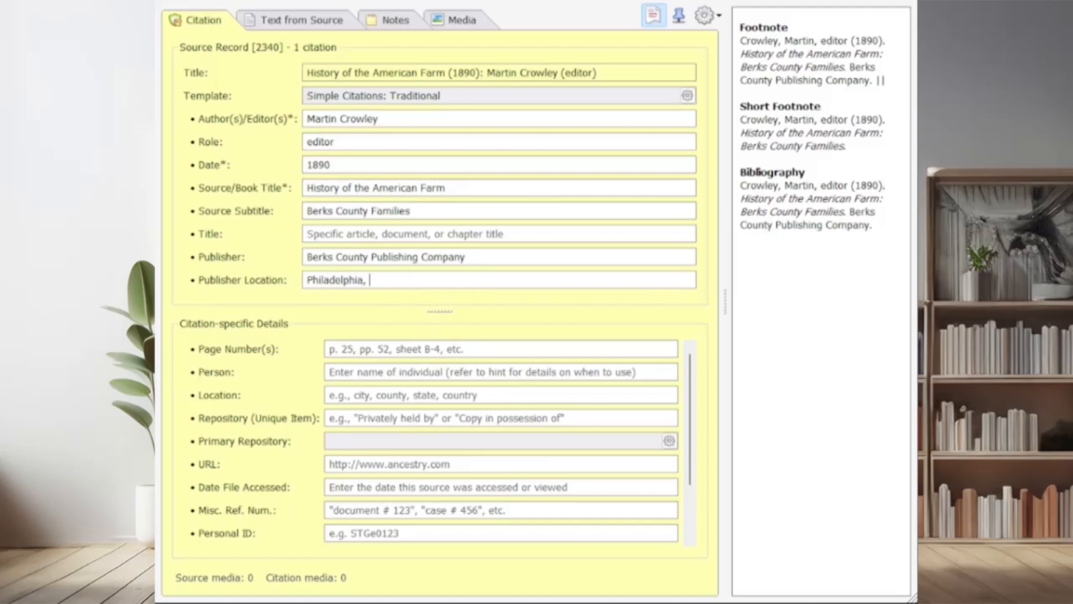
{"action": "type", "text": "Pennyslvania"}
In the citation-specific details, set the page number to "p. 154"
{"action": "left_click", "coordinate": [529, 344]}
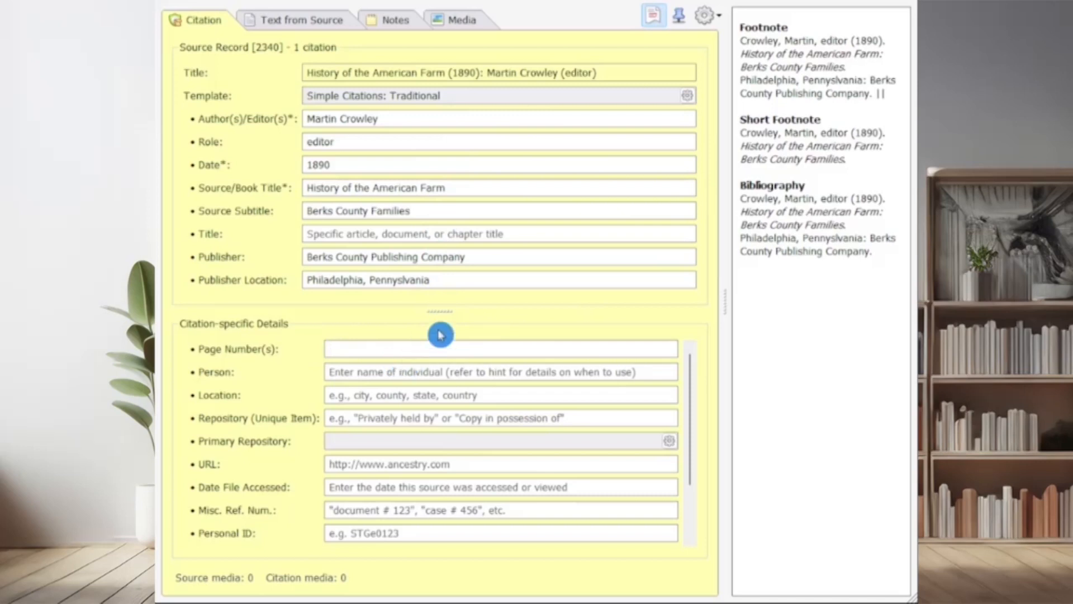
{"action": "type", "text": "p. "}
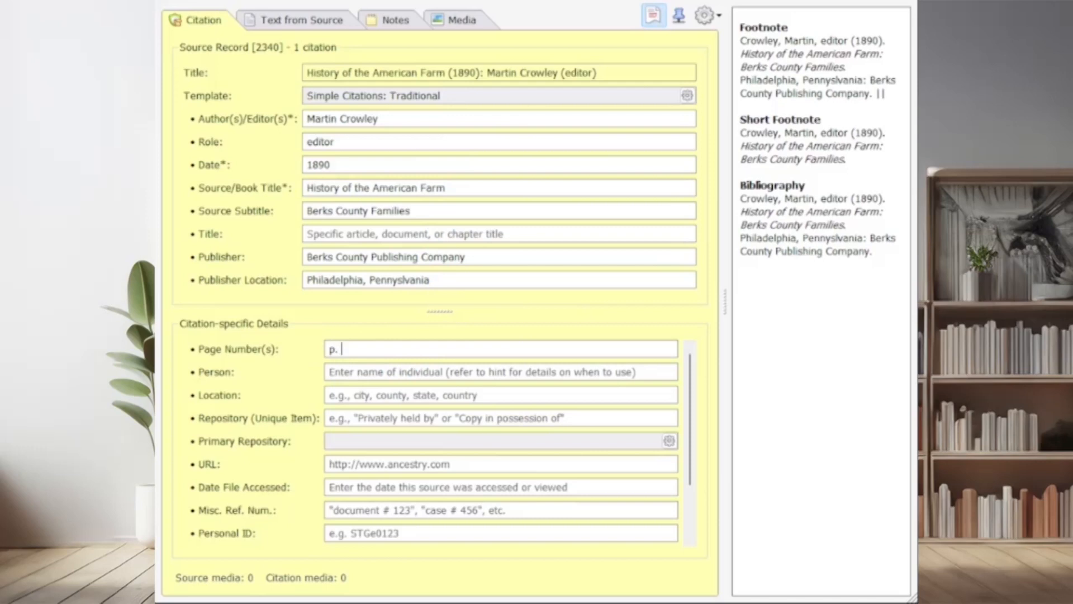
{"action": "type", "text": "154"}
Enter the individual's full name as the person in the citation-specific details
{"action": "left_click", "coordinate": [394, 371]}
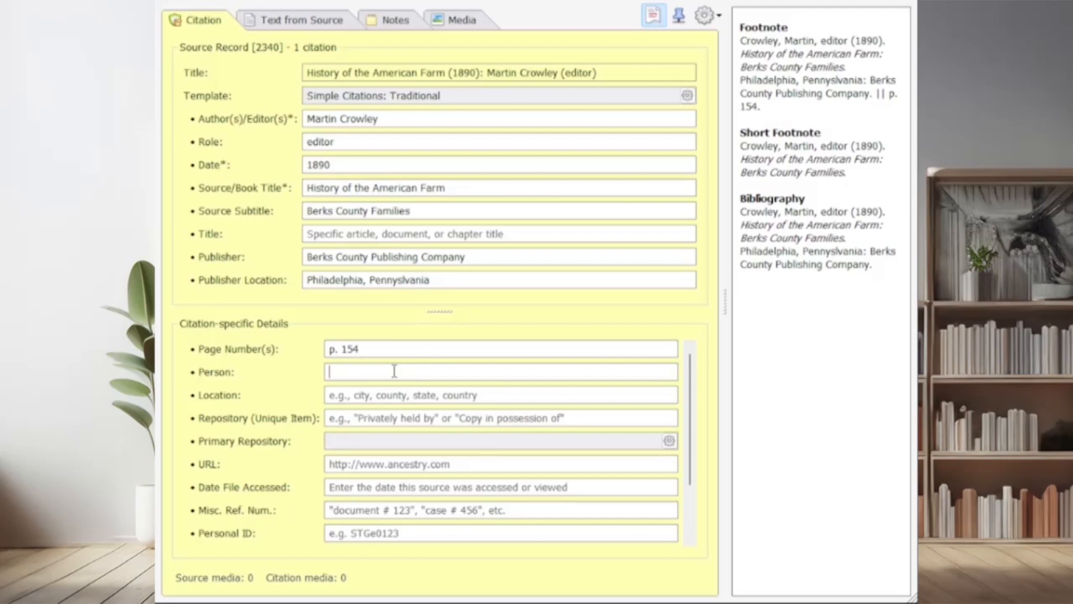
{"action": "type", "text": "Sally Hawlehy"}
{"action": "key", "text": "BackSpace"}
{"action": "key", "text": "BackSpace"}
{"action": "type", "text": "u"}
{"action": "key", "text": "BackSpace"}
{"action": "type", "text": "y"}
Set the citation's location to the suggested ", Berks County, Pennsylvania, United States", leaving the town part empty
{"action": "left_click", "coordinate": [347, 396]}
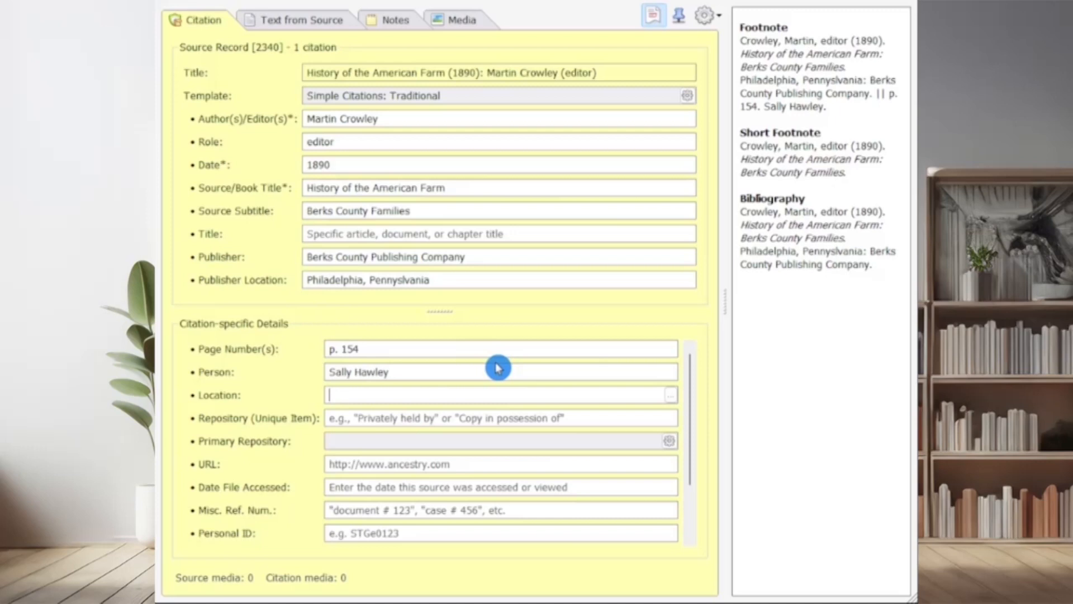
{"action": "type", "text": ", B"}
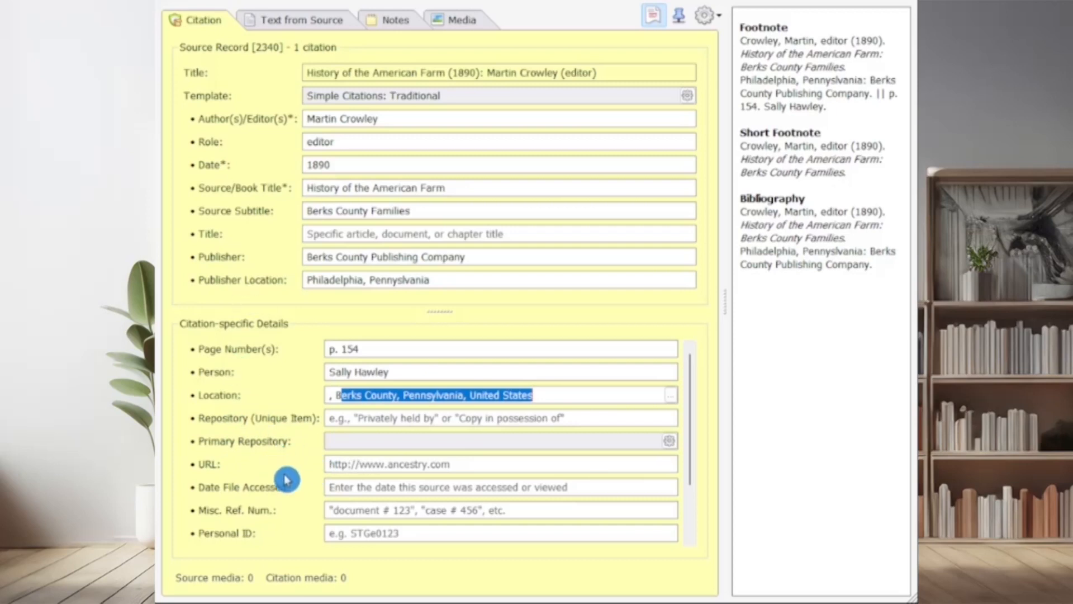
Set the date file accessed to 19 Jan 2024 and select the complete footnote text in the preview
{"action": "left_click", "coordinate": [341, 488]}
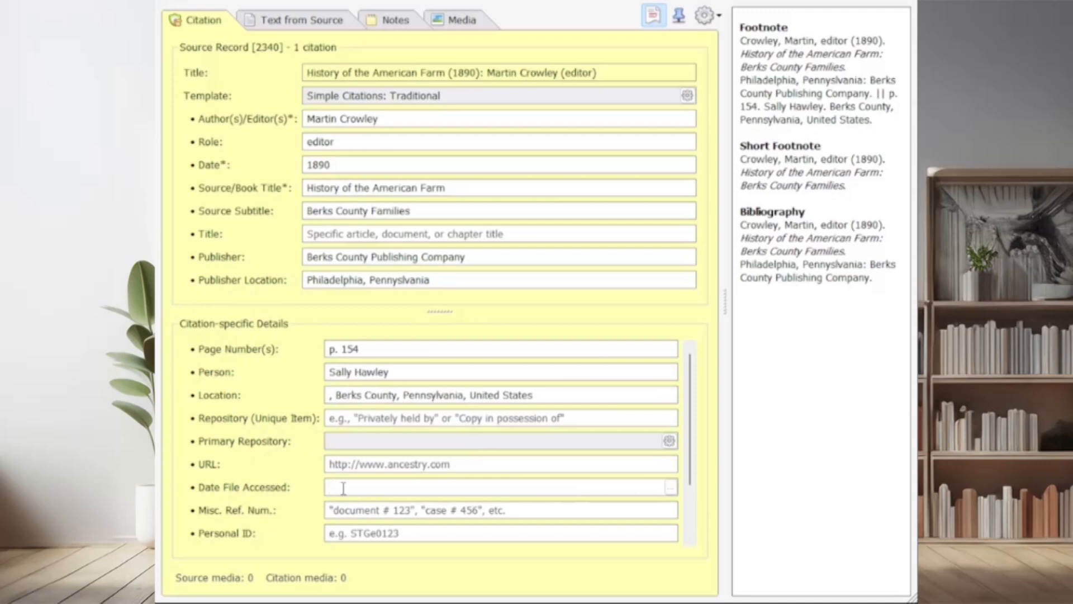
{"action": "type", "text": "19 jan 2024"}
{"action": "key", "text": "Tab"}
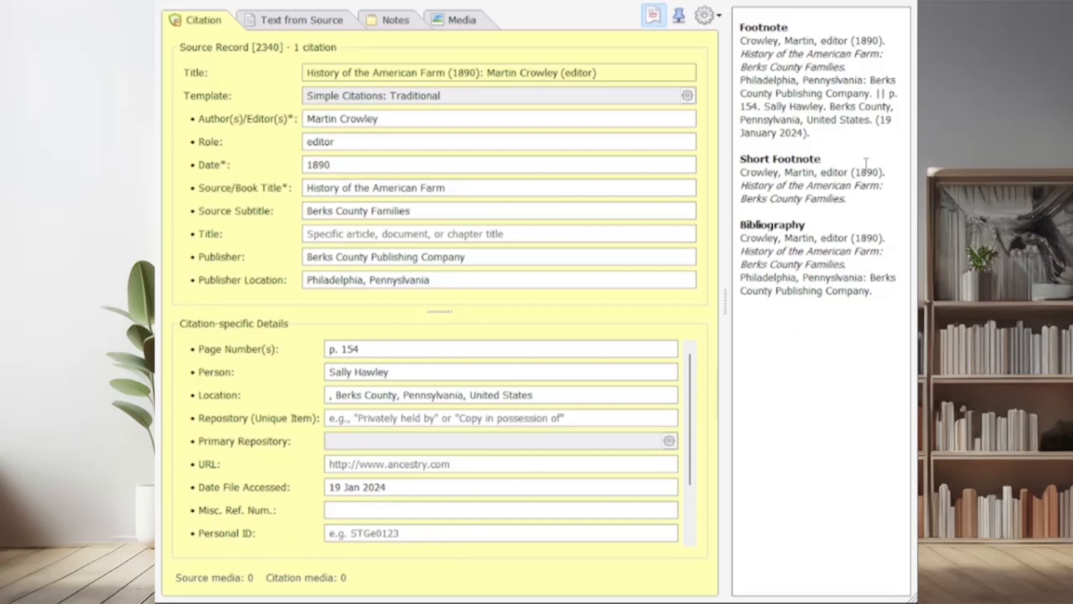
{"action": "left_click_drag", "start_coordinate": [833, 137], "coordinate": [743, 45]}
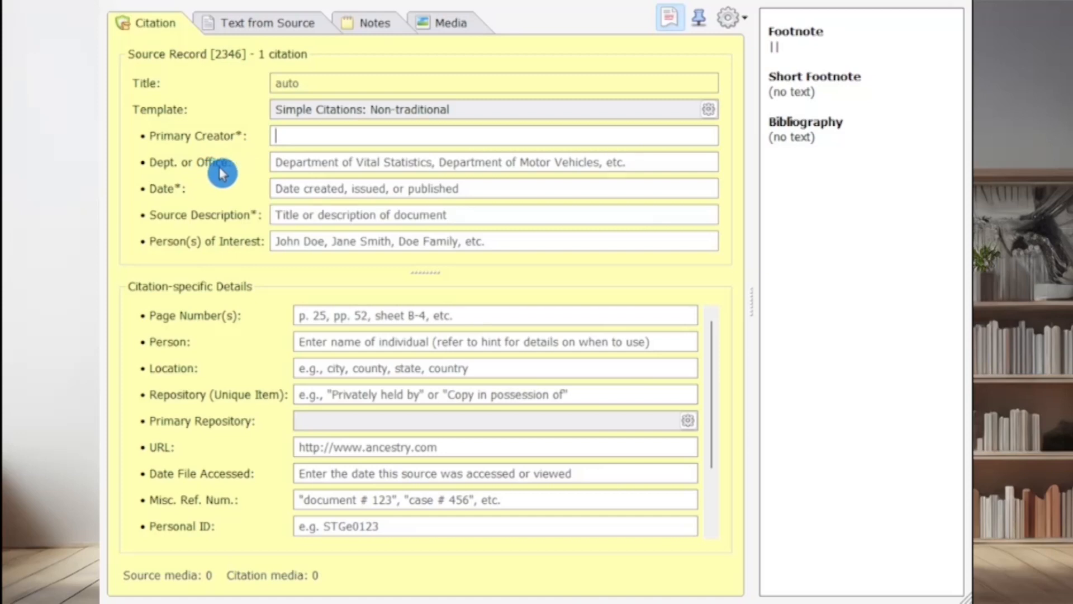
In the Non-traditional template citation, set the primary creator to "Happy Time Cemetery" and leave the department or office blank
{"action": "type", "text": "Ha"}
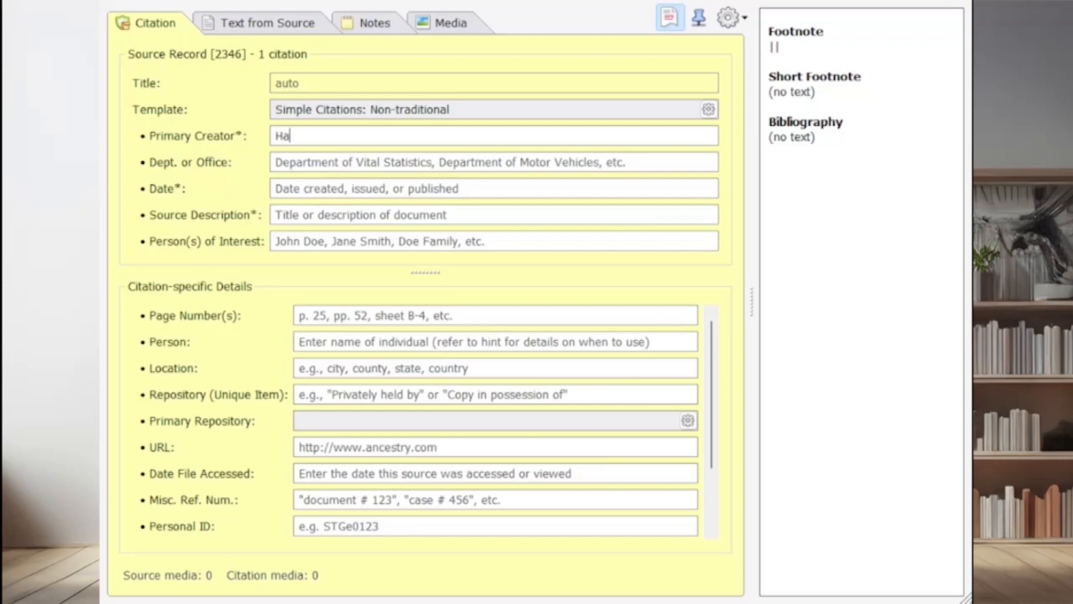
{"action": "type", "text": "ppy Time Cemetery"}
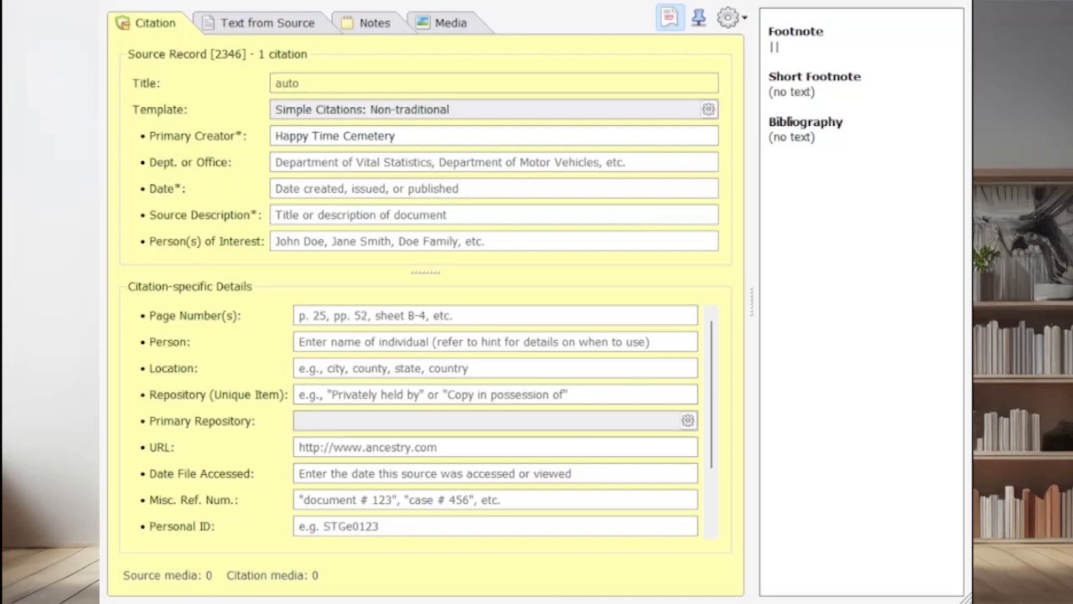
{"action": "left_click", "coordinate": [306, 163]}
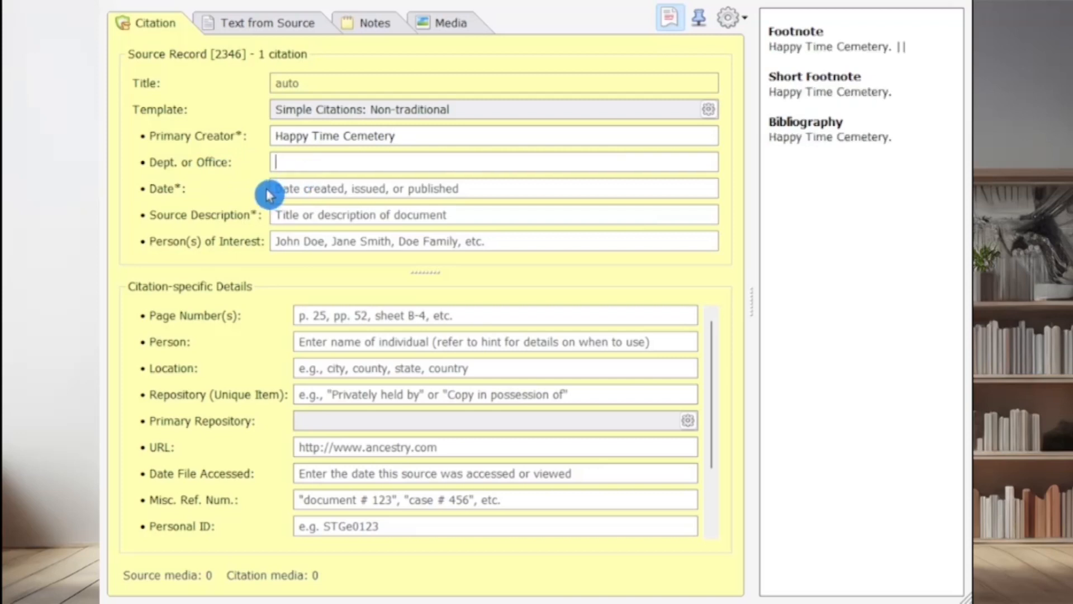
{"action": "key", "text": "Tab"}
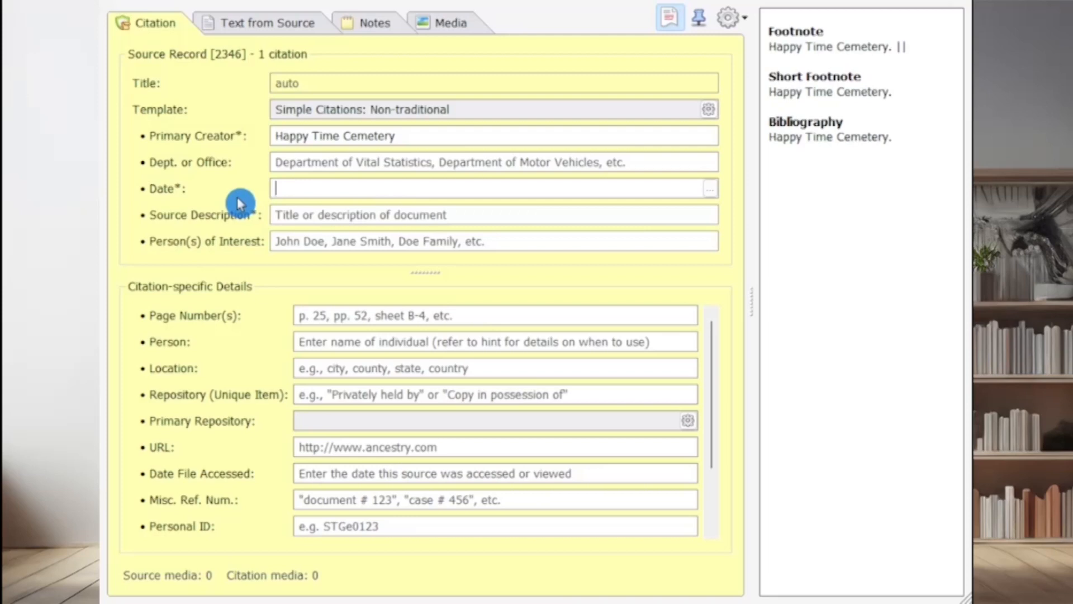
Set the source date to 16 Aug 1896 and the source description to "Headstone - Photograph"
{"action": "type", "text": "16 aug "}
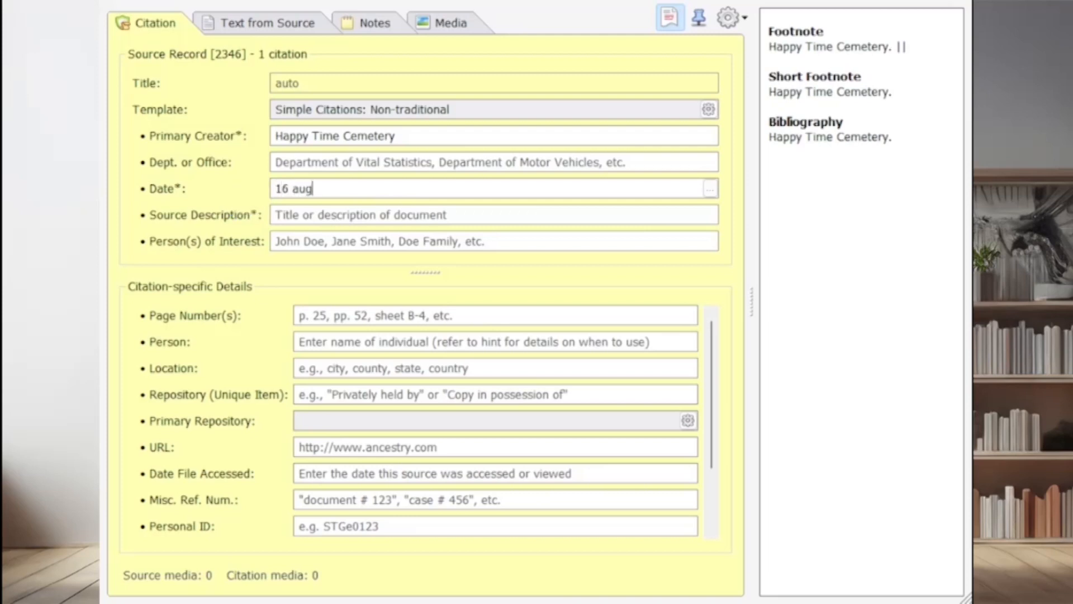
{"action": "type", "text": "1896"}
{"action": "key", "text": "Tab"}
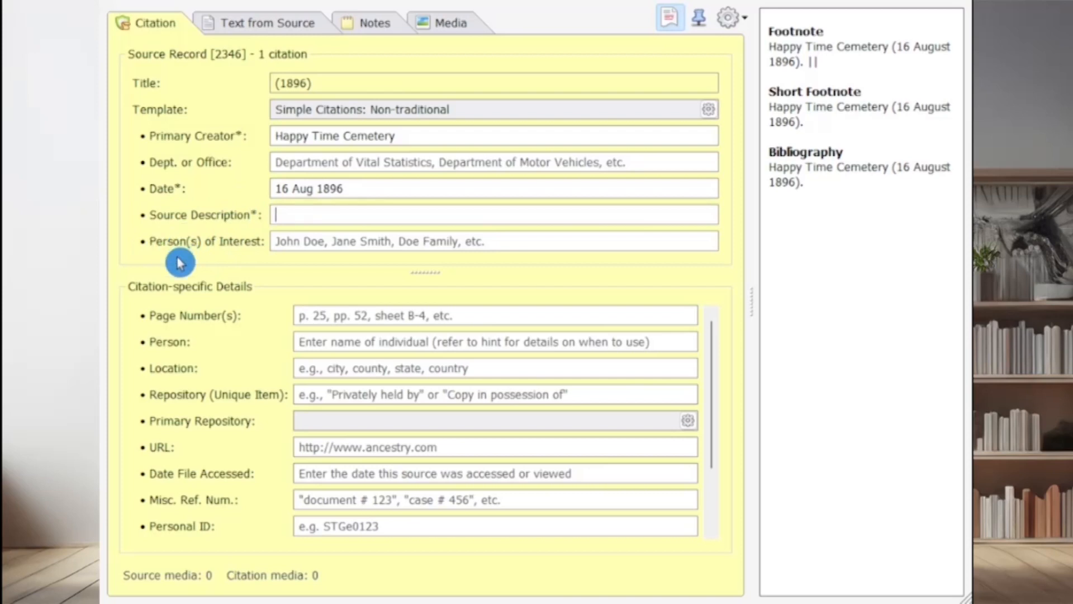
{"action": "type", "text": "H"}
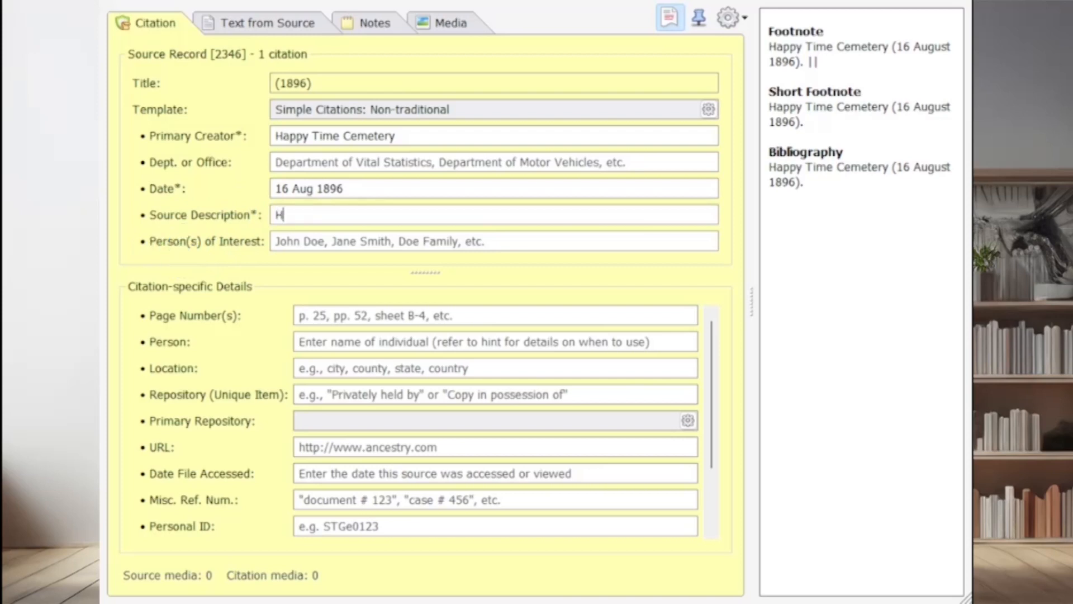
{"action": "type", "text": "eadstone - Photo"}
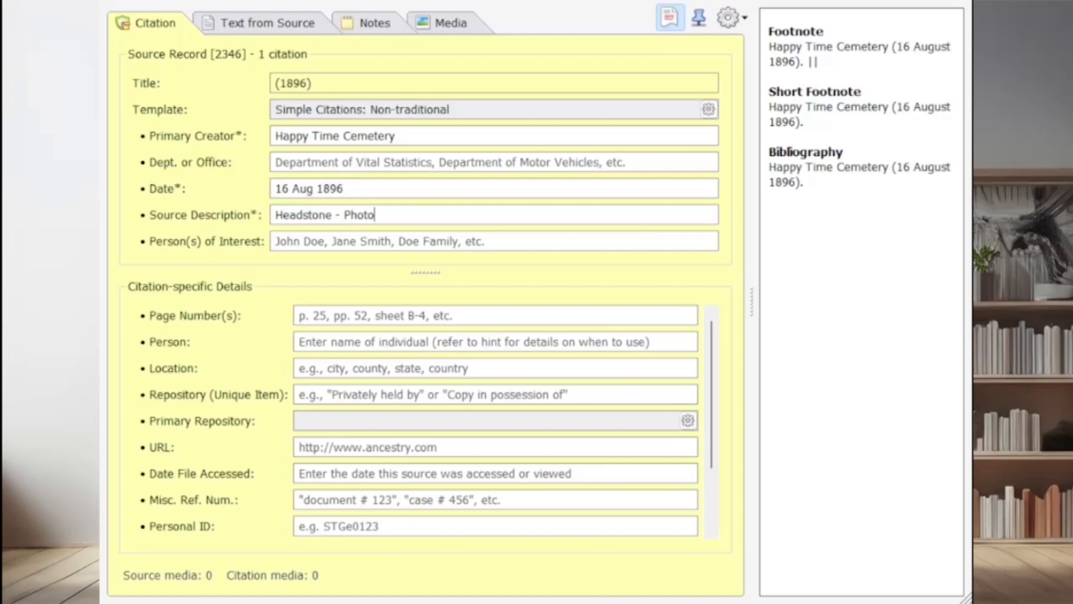
{"action": "type", "text": "graph"}
Enter the family's name as the persons of interest for the headstone source
{"action": "left_click", "coordinate": [325, 244]}
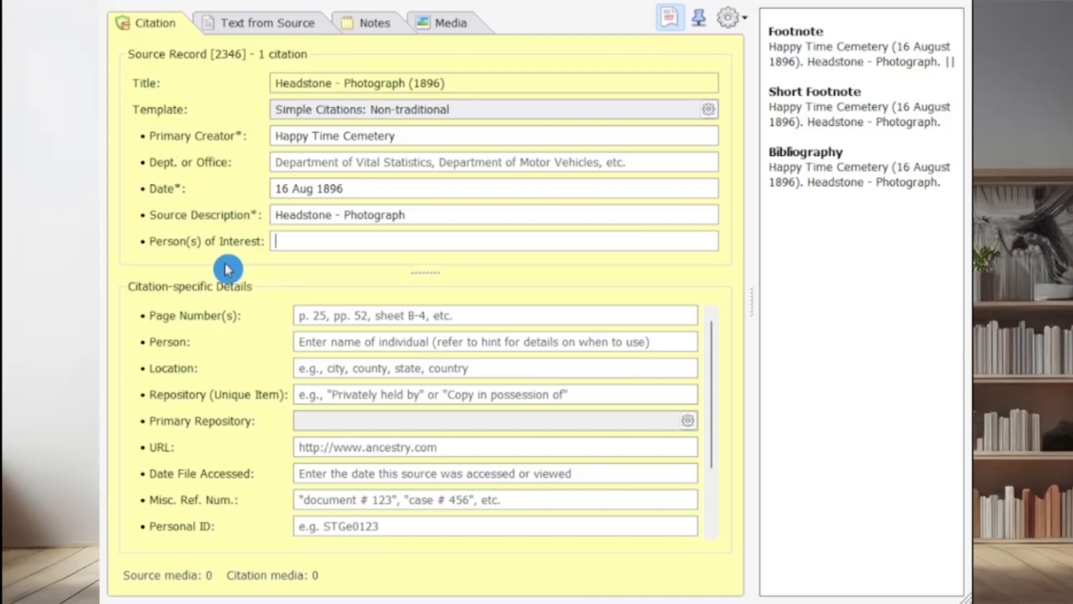
{"action": "type", "text": "Brown Family"}
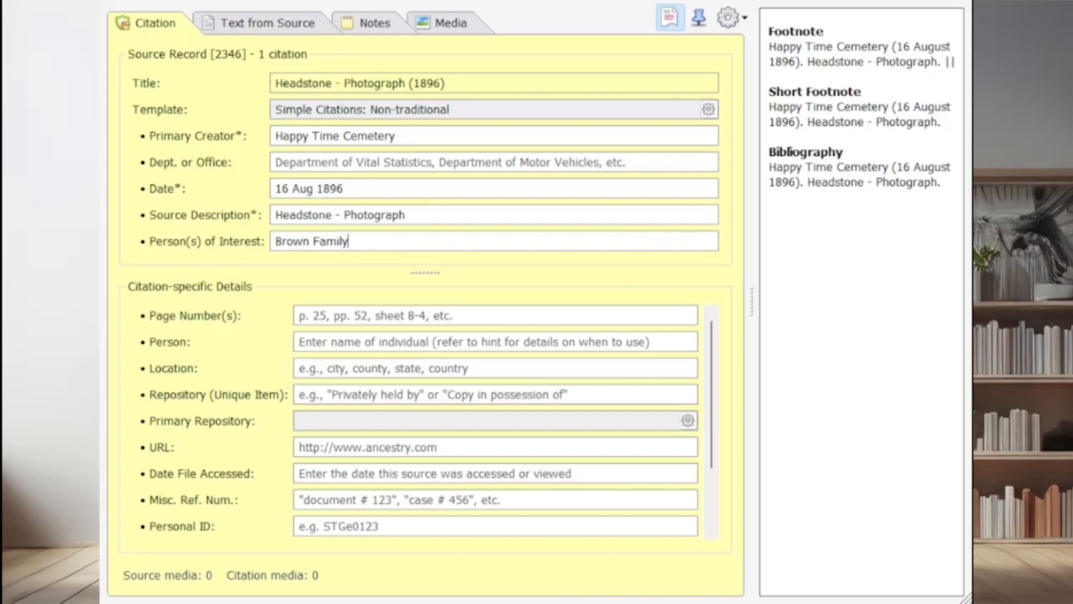
Skip the page number, enter the individual's full name as the person and set the location to "erie, Erie County, Pennsylvania, United States"
{"action": "key", "text": "Tab"}
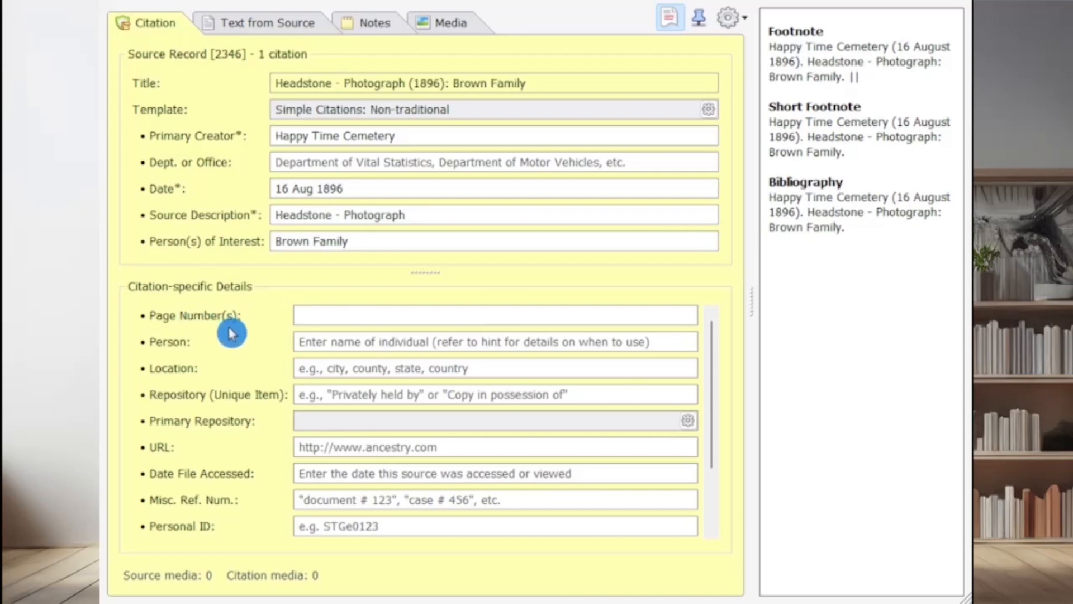
{"action": "left_click", "coordinate": [278, 343]}
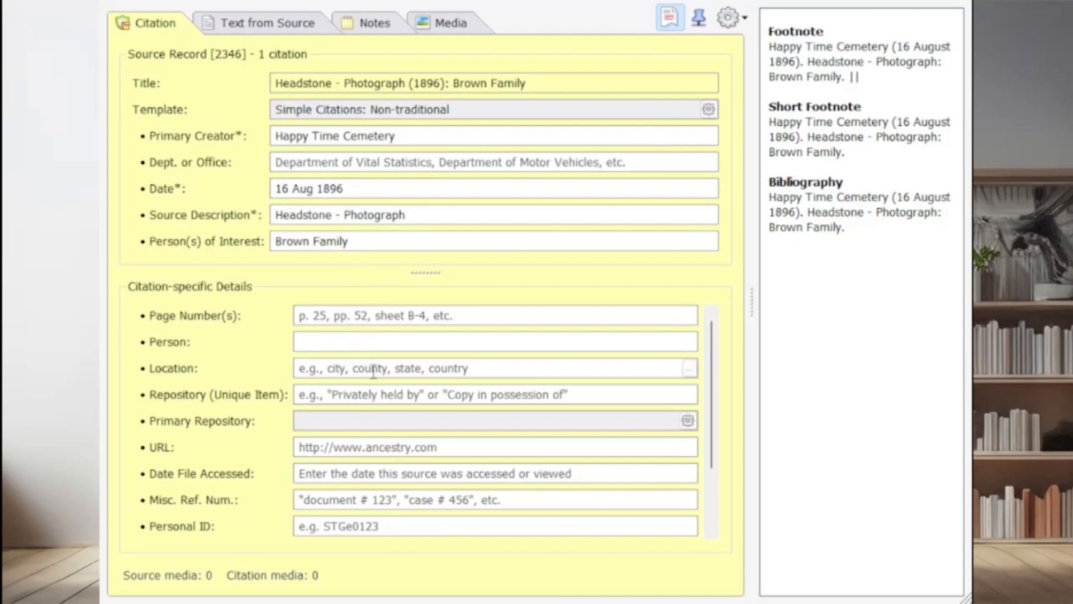
{"action": "type", "text": "Frank Brown"}
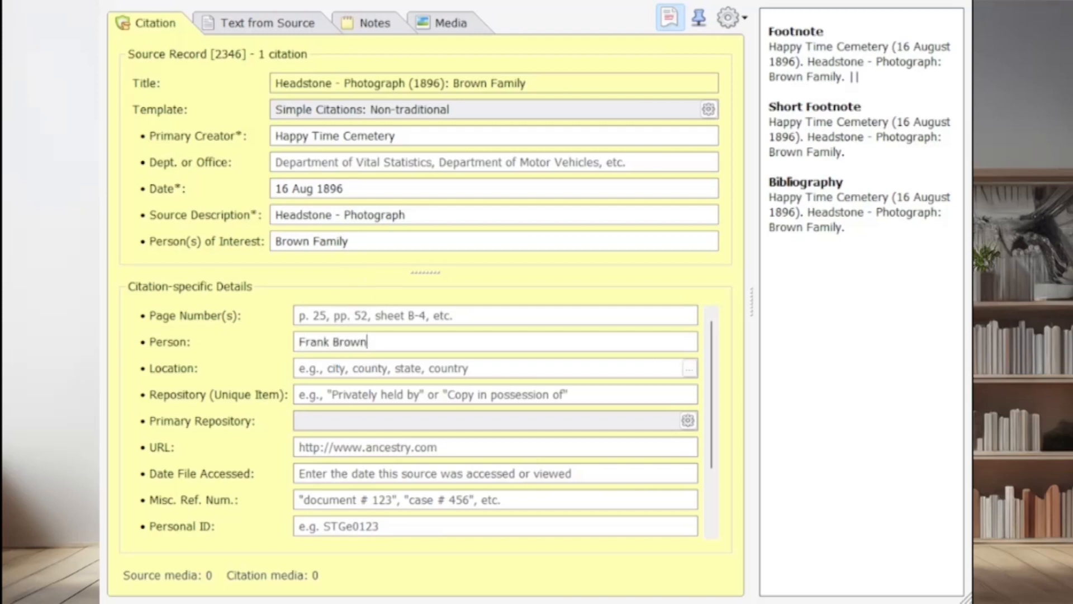
{"action": "left_click", "coordinate": [378, 364]}
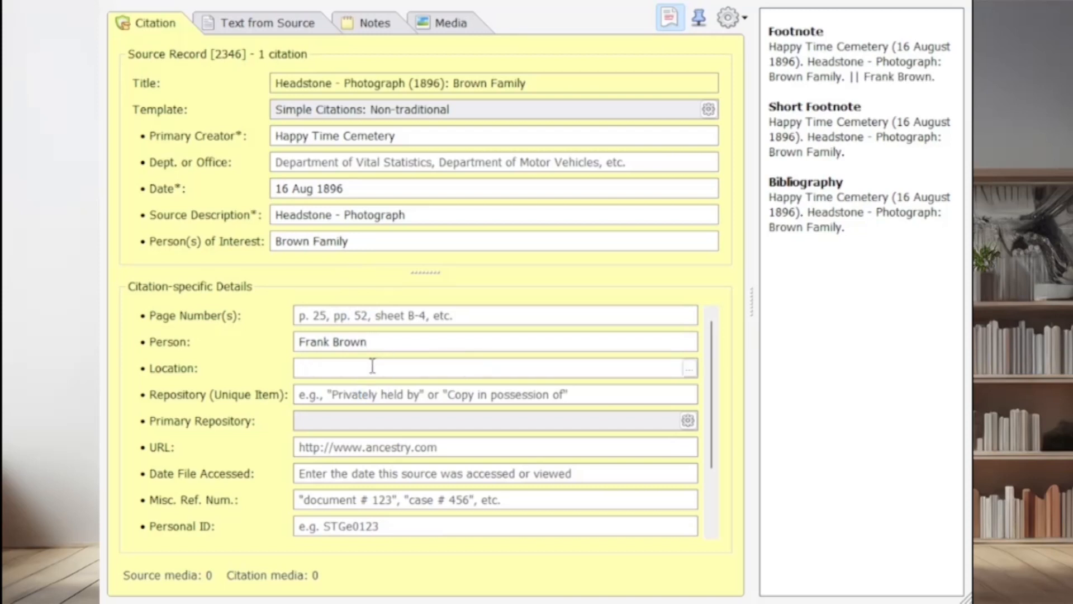
{"action": "type", "text": "e"}
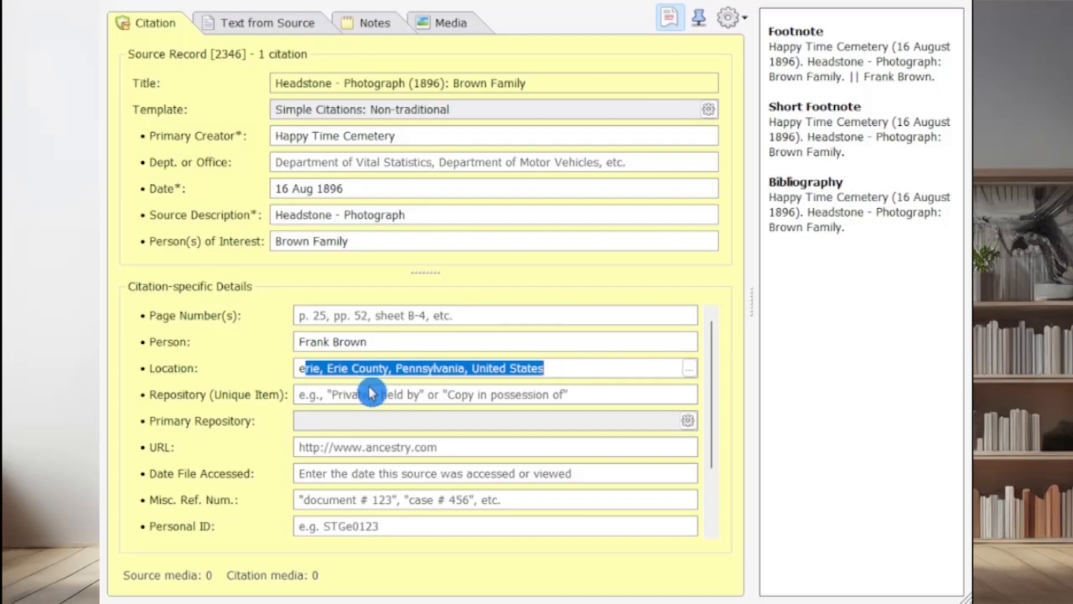
Set the unique item repository to "Privately held by" and choose the holder's full name as the primary repository
{"action": "left_click", "coordinate": [371, 393]}
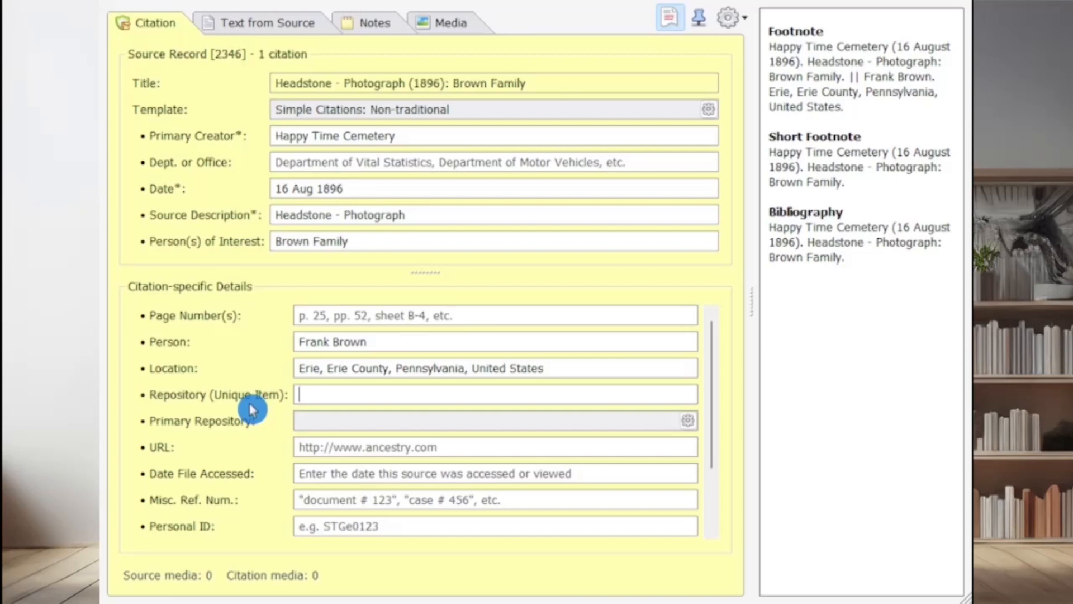
{"action": "left_click", "coordinate": [524, 366]}
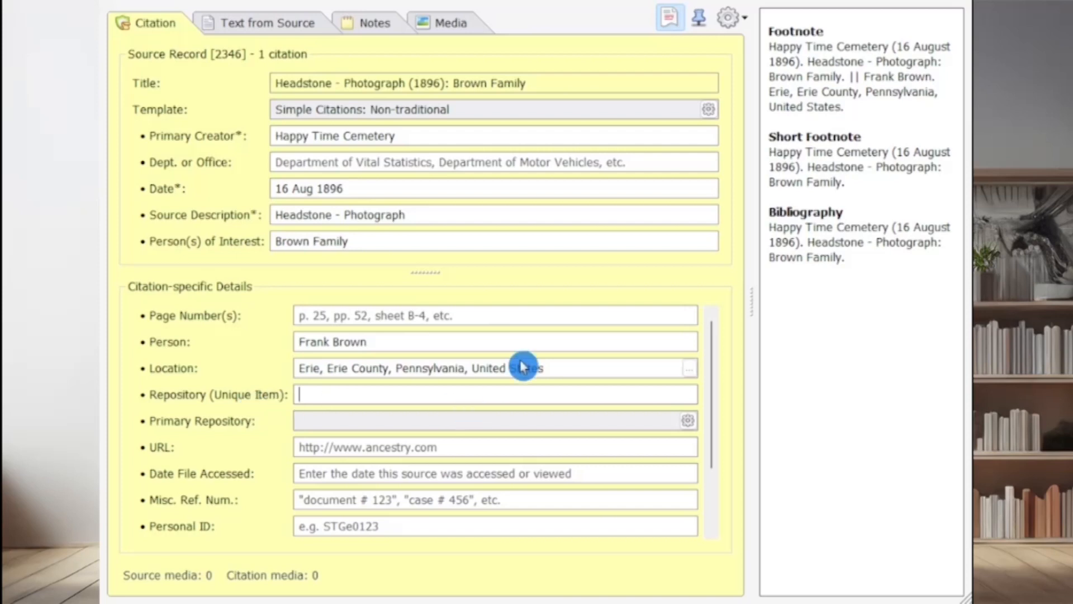
{"action": "left_click", "coordinate": [539, 379]}
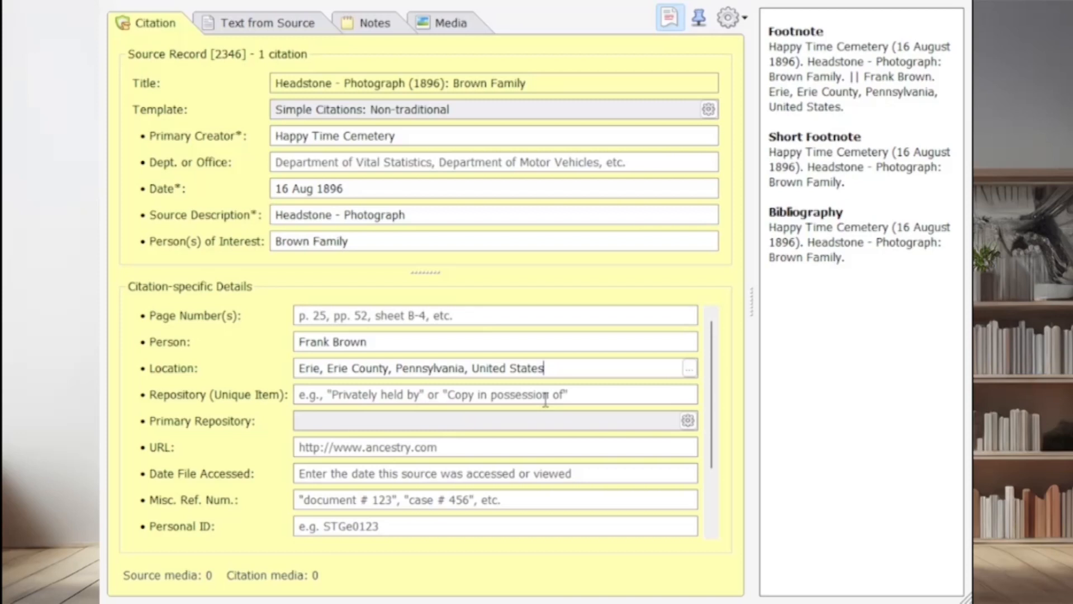
{"action": "left_click", "coordinate": [368, 395]}
{"action": "type", "text": "Privately held by"}
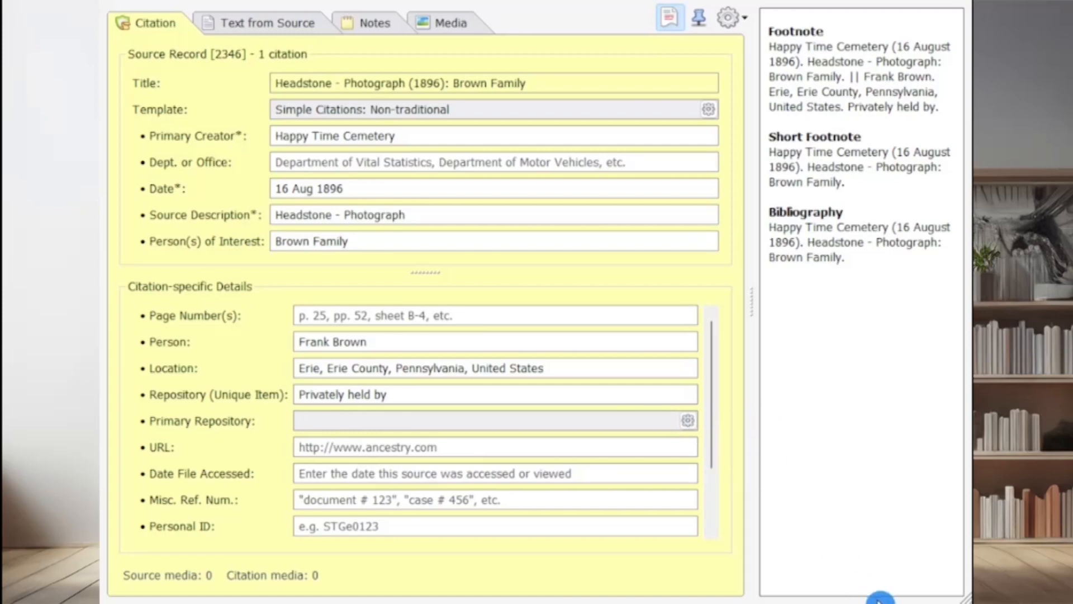
{"action": "left_click", "coordinate": [880, 602]}
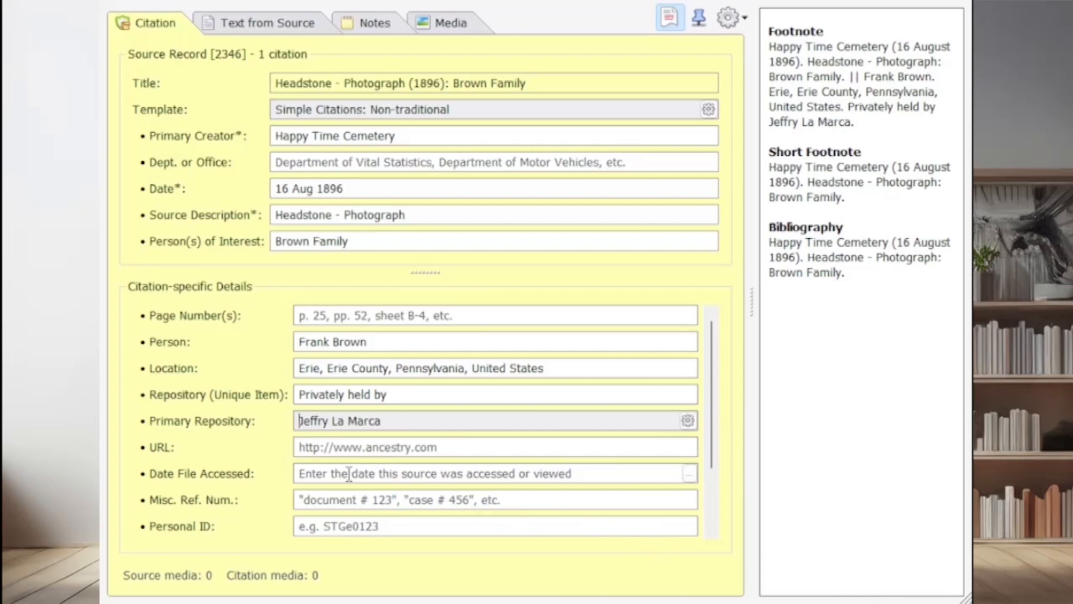
Enter 19 May 1997 as the date the file was accessed and highlight the complete footnote preview
{"action": "left_click", "coordinate": [328, 466]}
{"action": "left_click", "coordinate": [323, 468]}
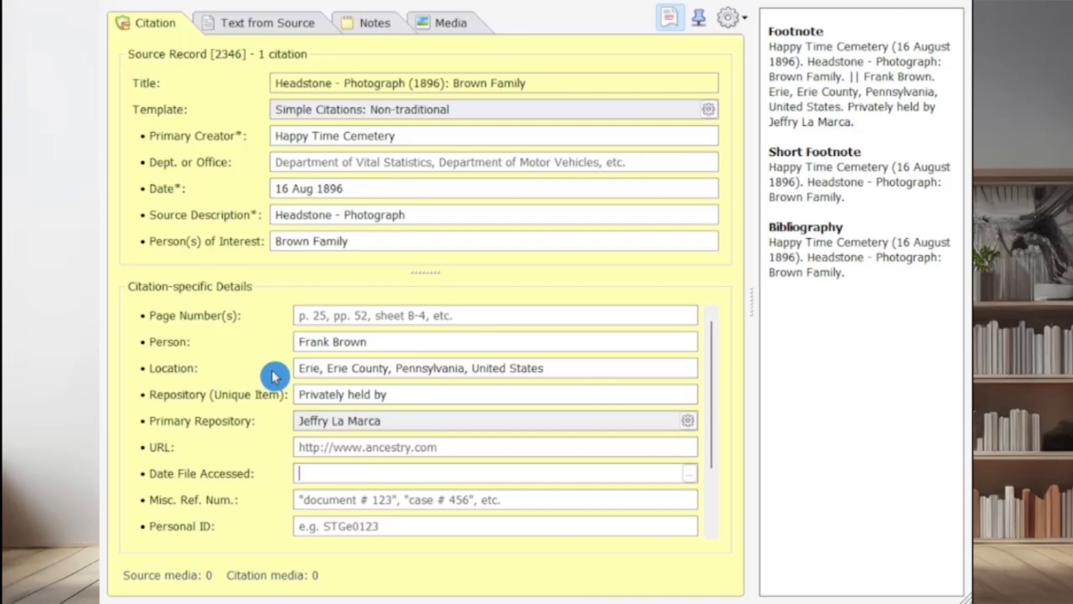
{"action": "type", "text": "may "}
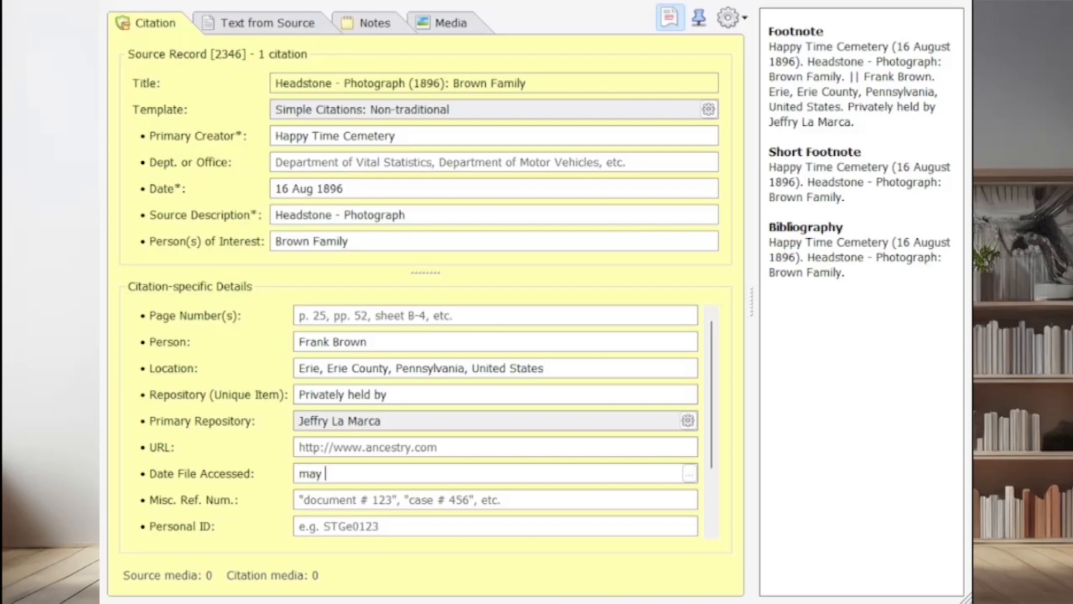
{"action": "type", "text": "19 1997"}
{"action": "key", "text": "Tab"}
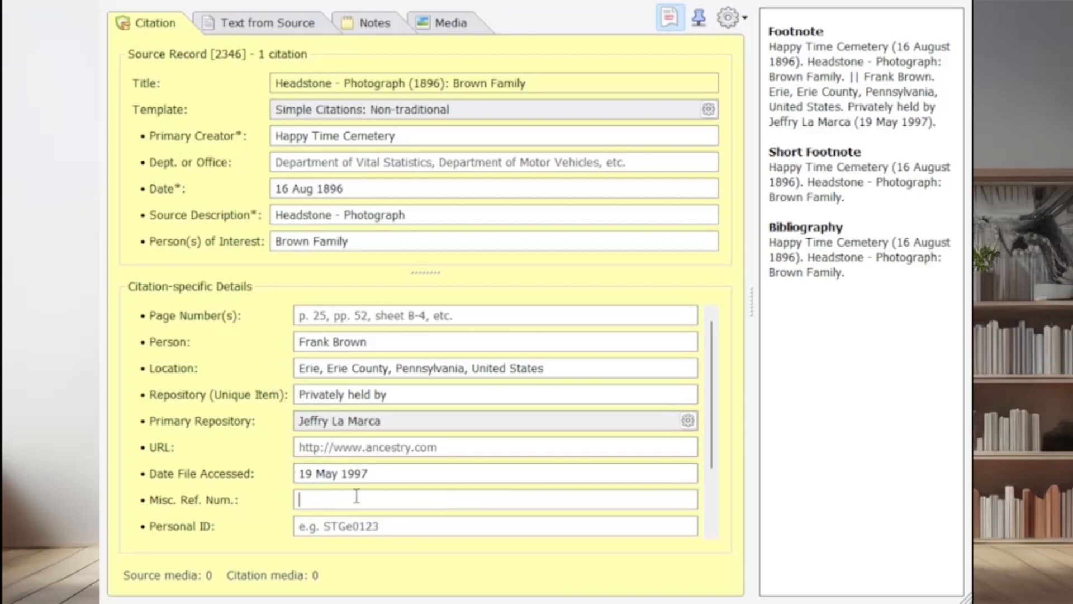
{"action": "left_click", "coordinate": [413, 498]}
{"action": "left_click_drag", "start_coordinate": [941, 123], "coordinate": [768, 47]}
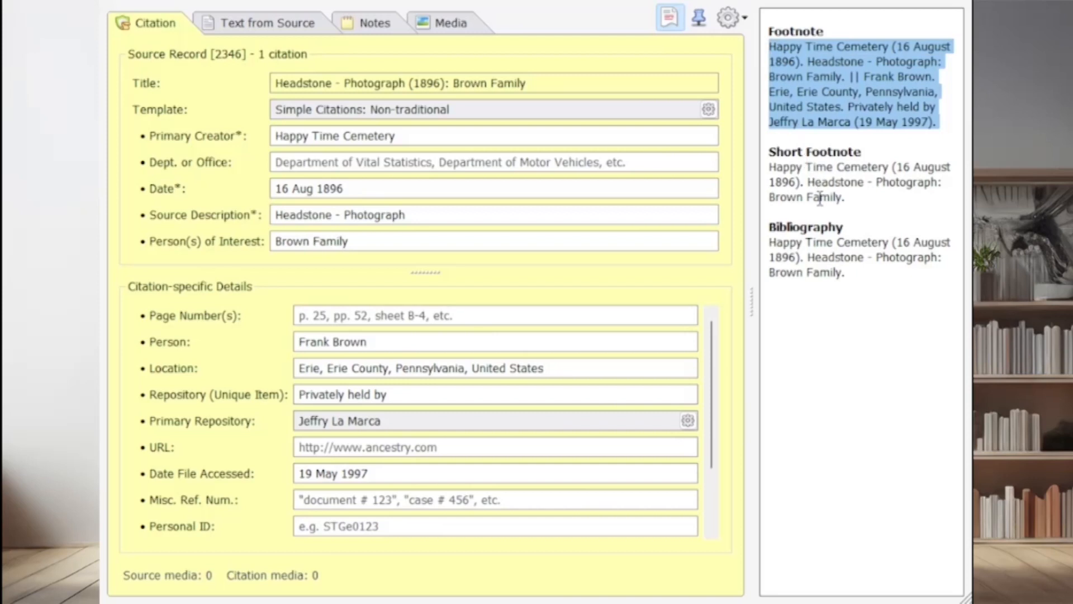